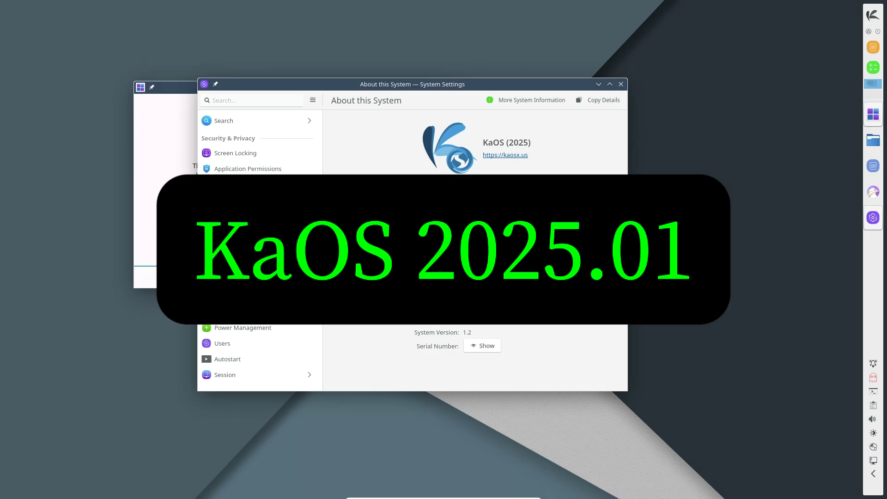
- Close the About this System window and read Welcome's Passwords and About pages
left_click(621, 84)
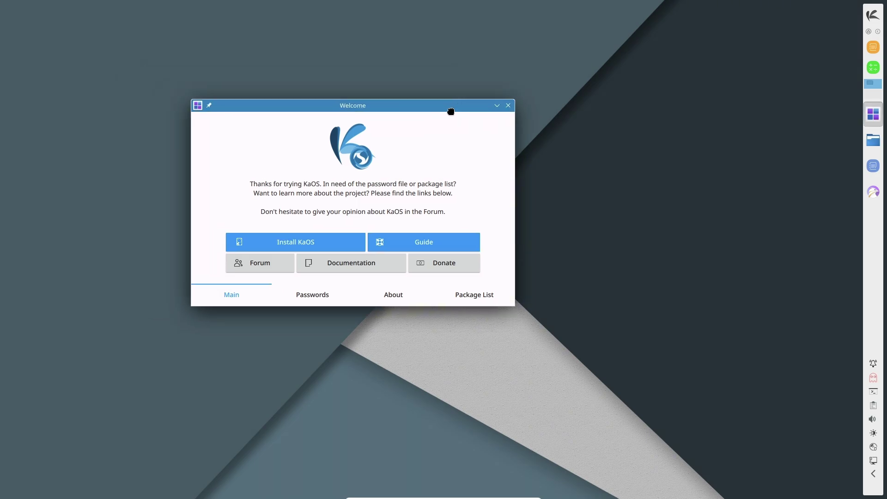
left_click(379, 314)
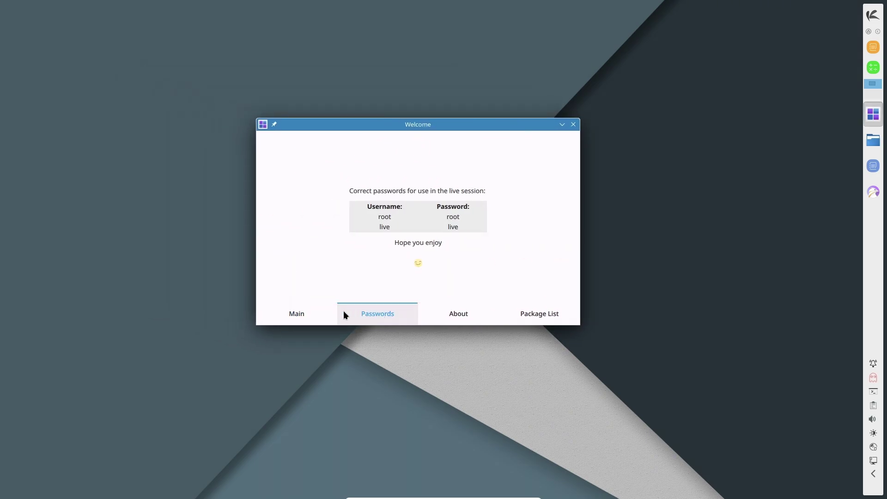
left_click(433, 317)
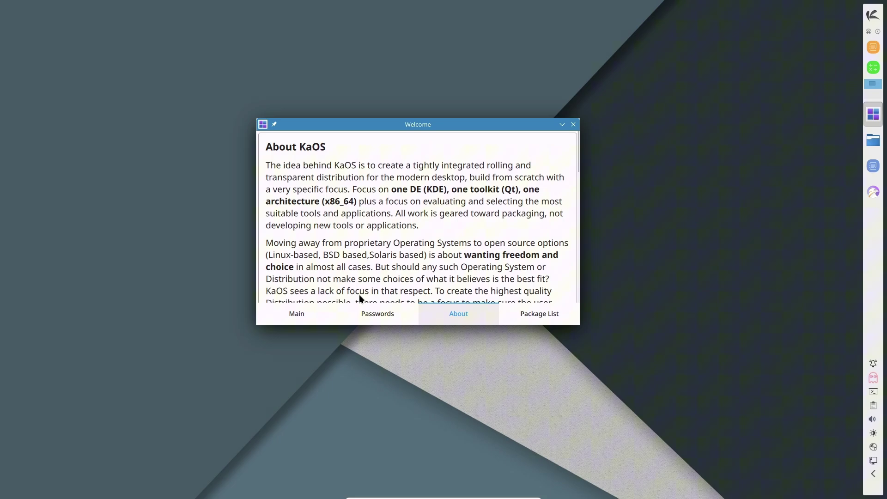
- Check the Package List, then return to Main and open the kaosx.us/docs documentation
left_click(521, 319)
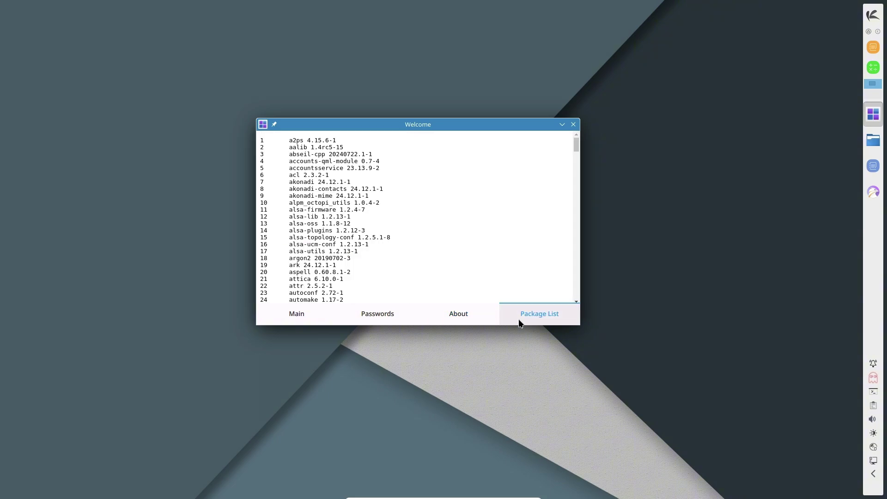
left_click(328, 313)
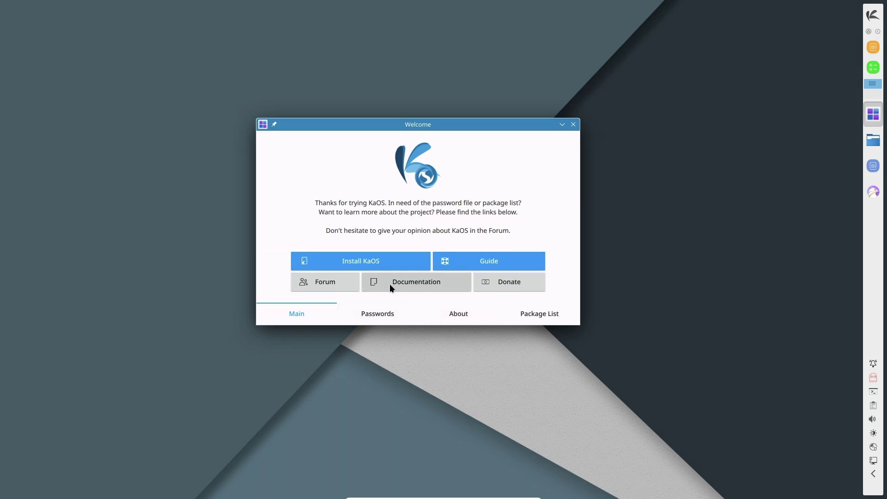
left_click(389, 284)
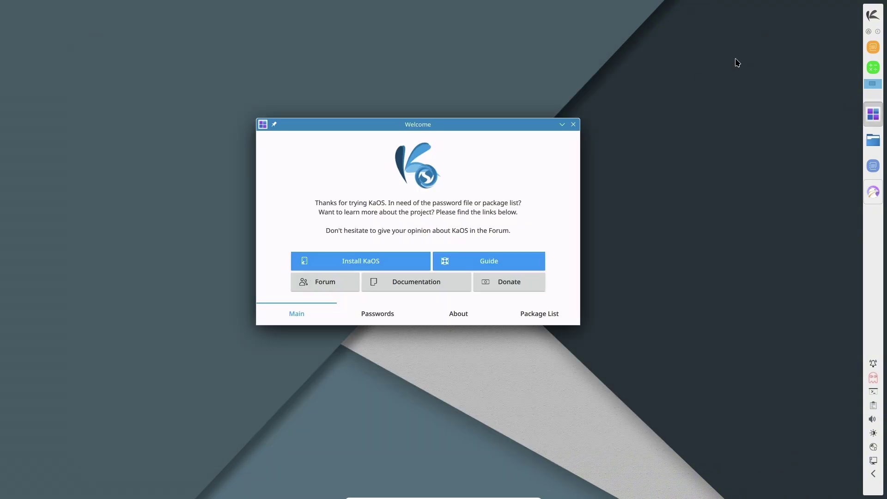
- Close Welcome and restore Falkon's docs page to full screen
left_click(573, 125)
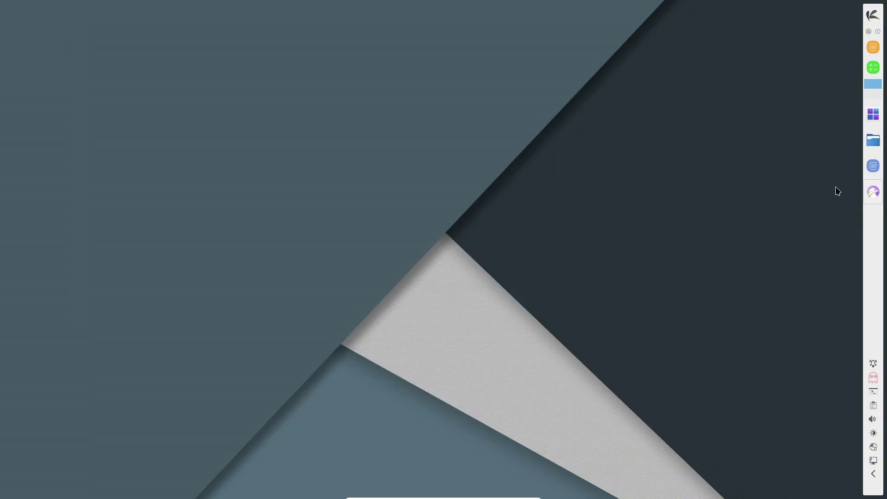
left_click(872, 192)
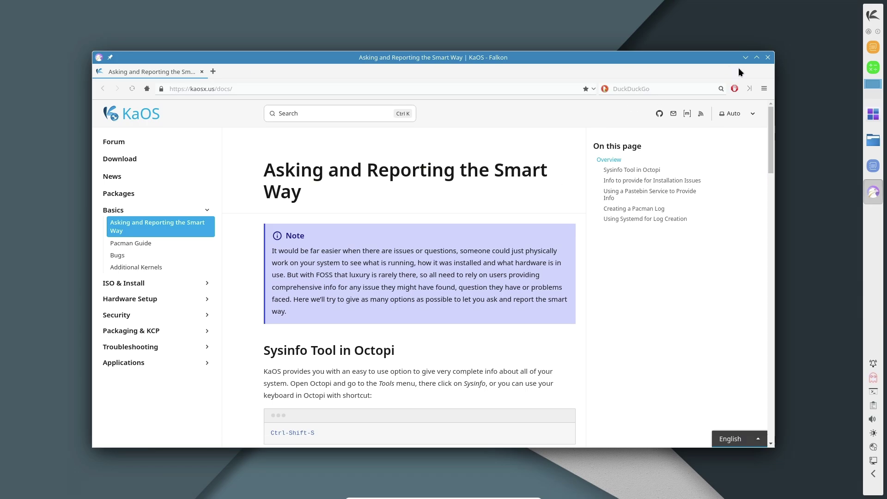
left_click(753, 59)
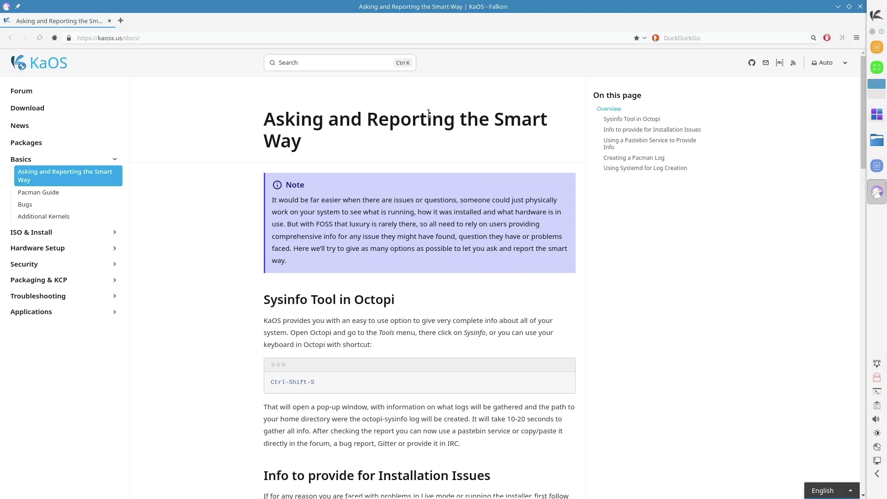
left_click(396, 39)
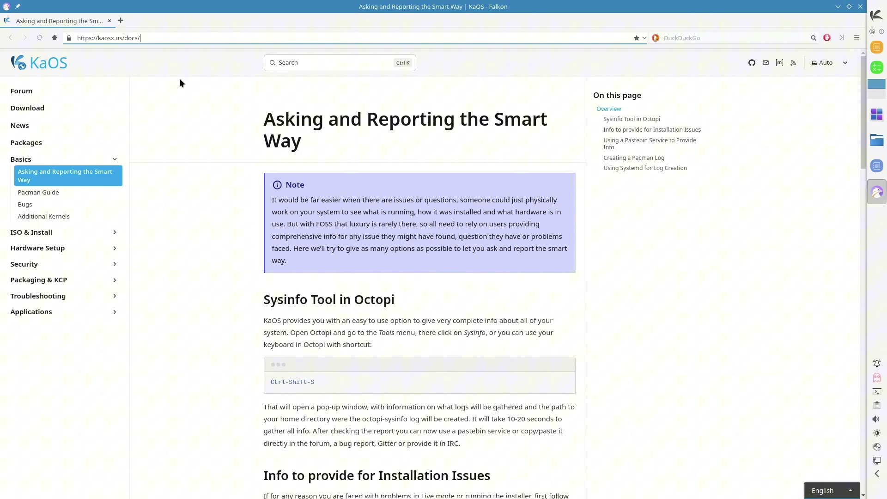
- Open the KaOS 2025.01 release article from the kaosx.us News archive
left_click(25, 125)
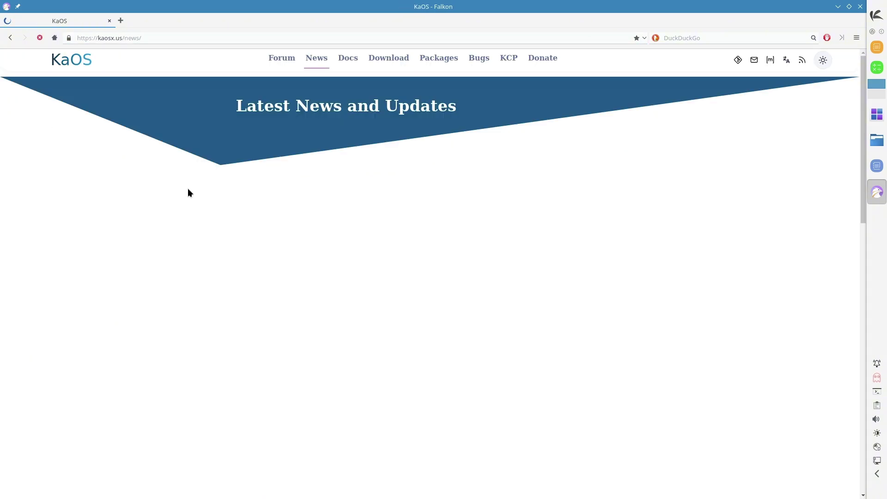
scroll(189, 203, "down", 2)
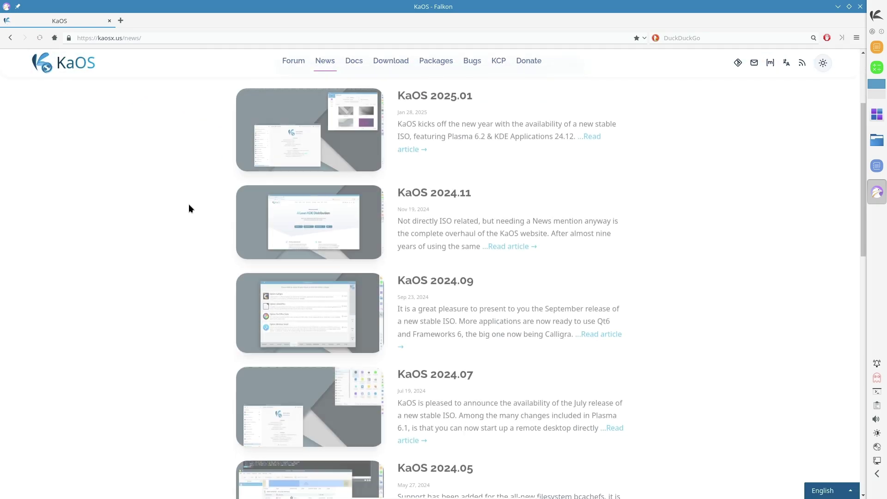
scroll(323, 182, "up", 3)
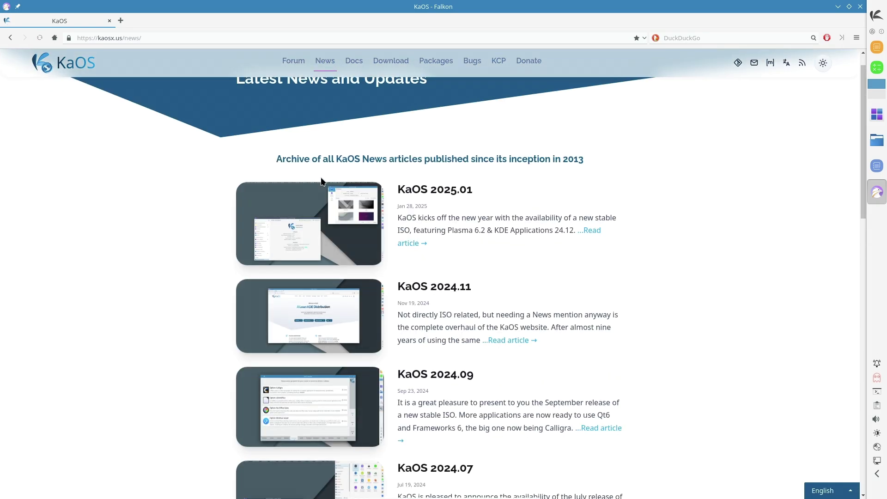
left_click(430, 189)
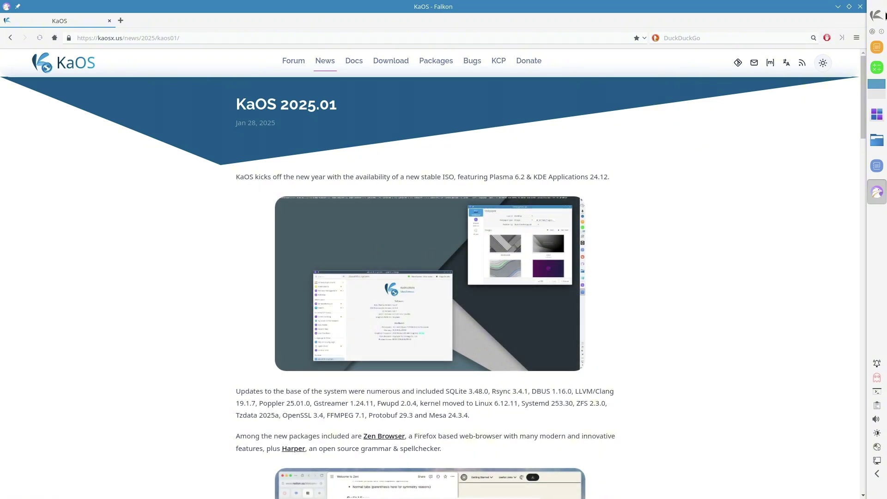
- Start Info Center from the launcher's alphabetical All Applications list
left_click(882, 16)
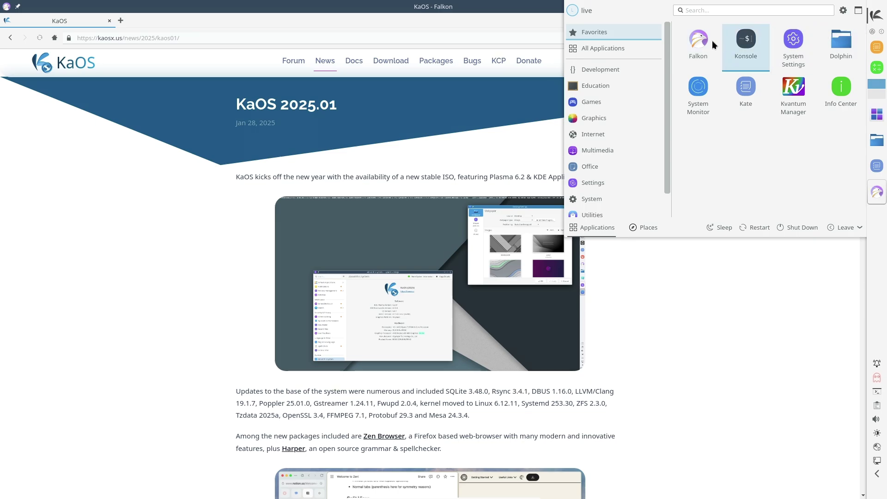
left_click(603, 48)
scroll(768, 52, "down", 8)
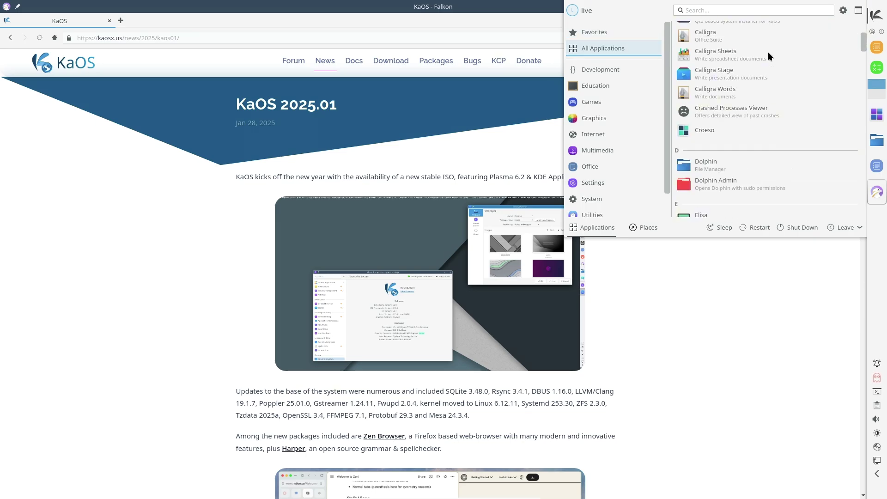
scroll(768, 52, "down", 5)
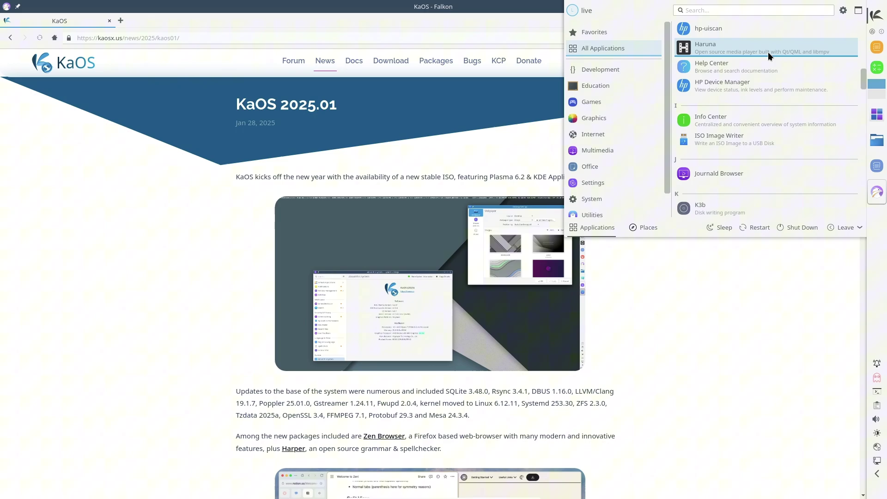
scroll(768, 54, "up", 3)
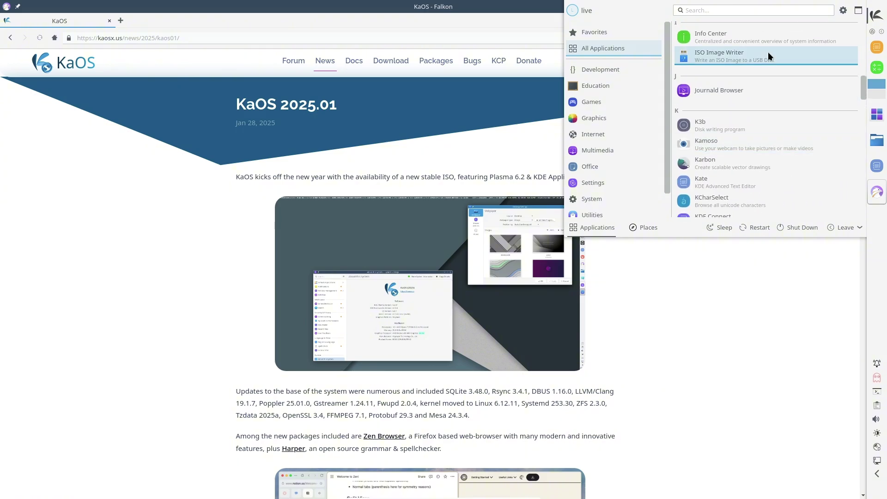
left_click(768, 59)
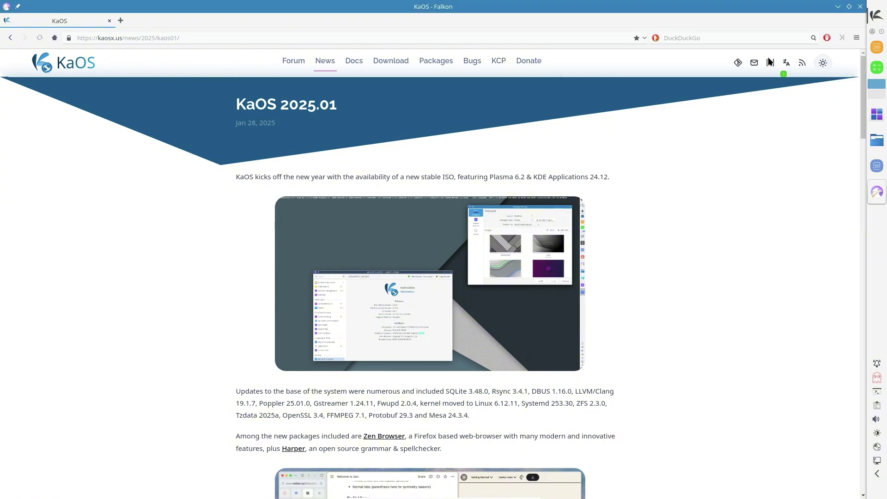
- View the Application Launcher settings' About page, then show Info Center's System Monitor page
right_click(884, 19)
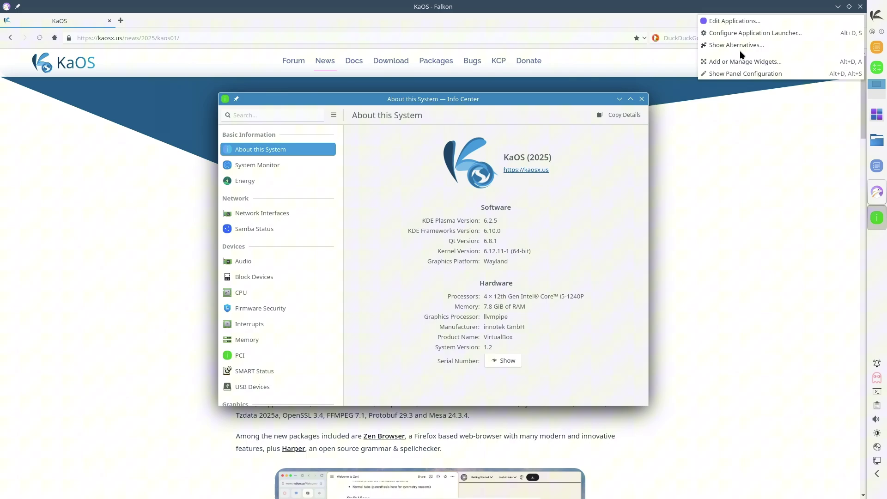
left_click(755, 31)
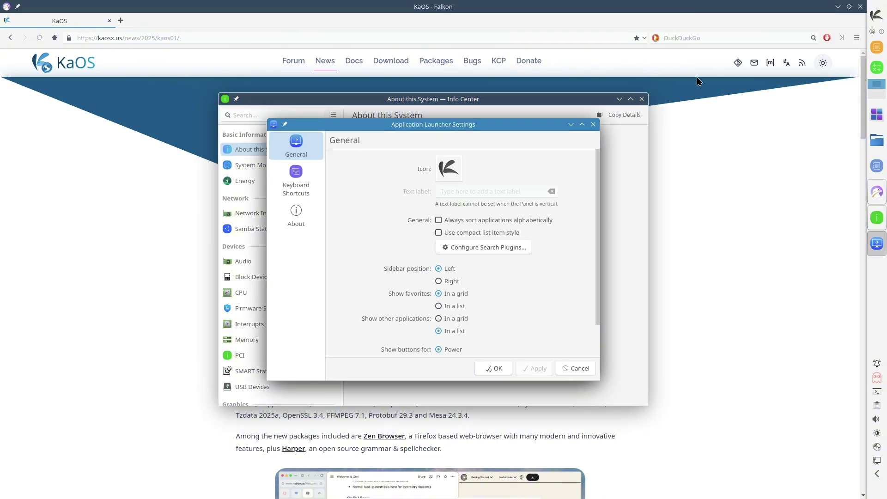
left_click(300, 225)
left_click(495, 368)
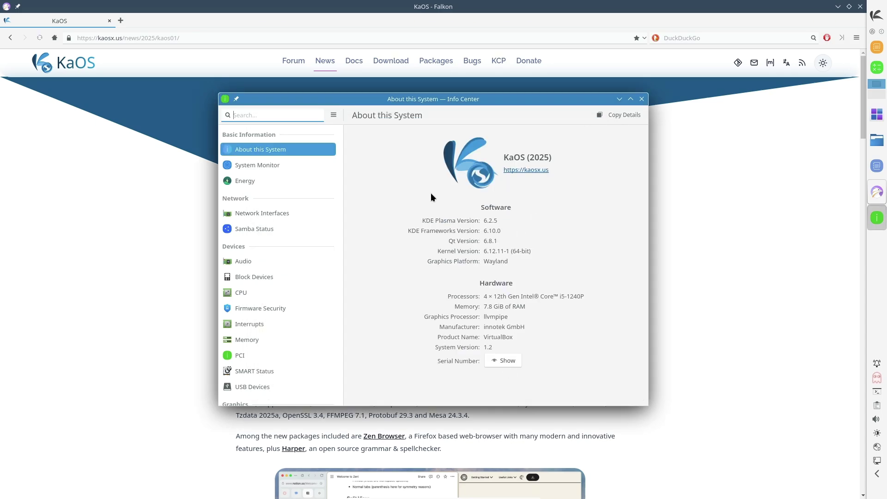
left_click(254, 161)
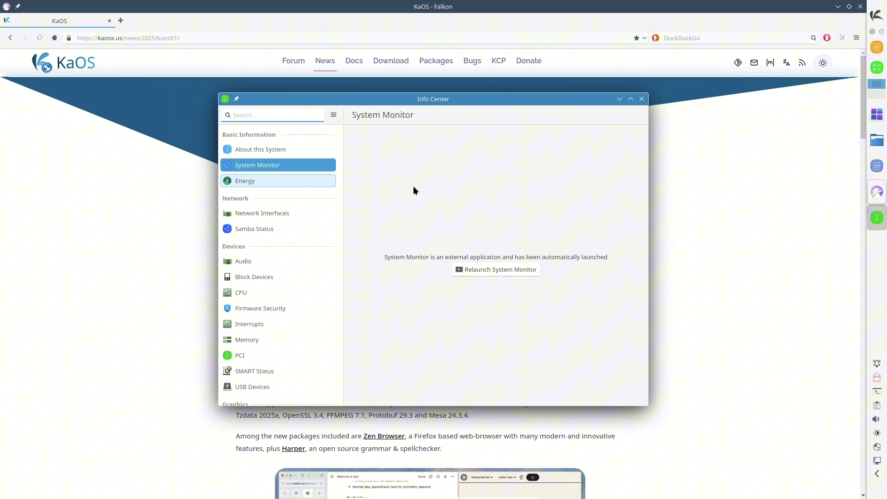
- Launch System Monitor and browse its Applications, History and Processes pages
left_click(492, 269)
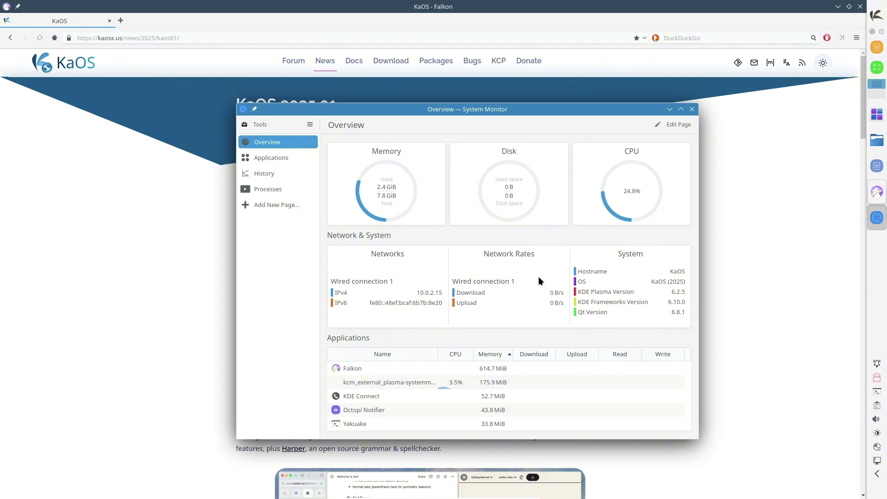
left_click(302, 160)
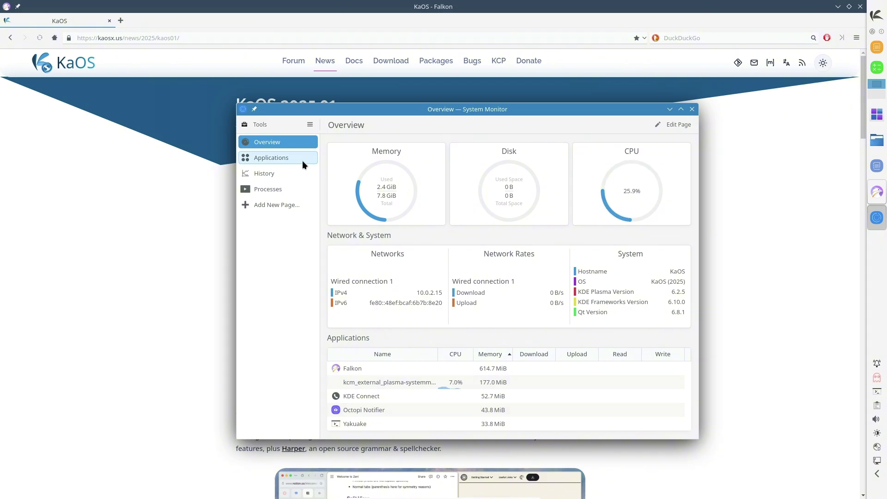
left_click(292, 174)
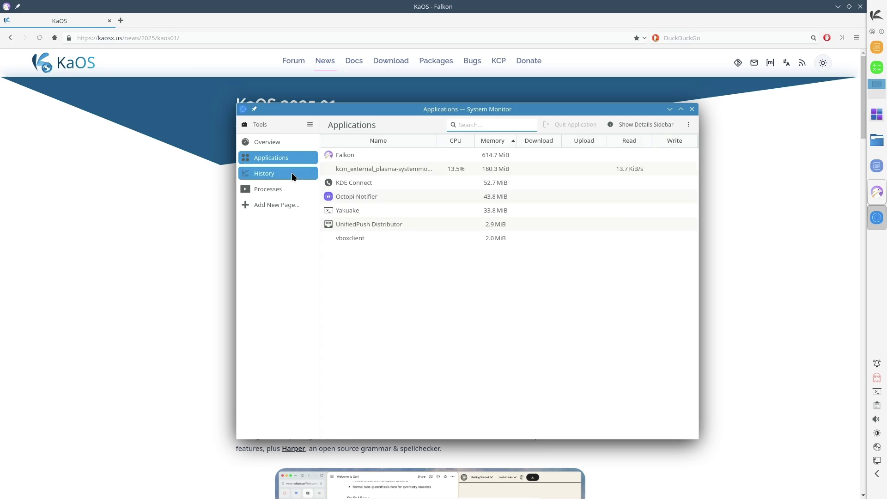
left_click(290, 188)
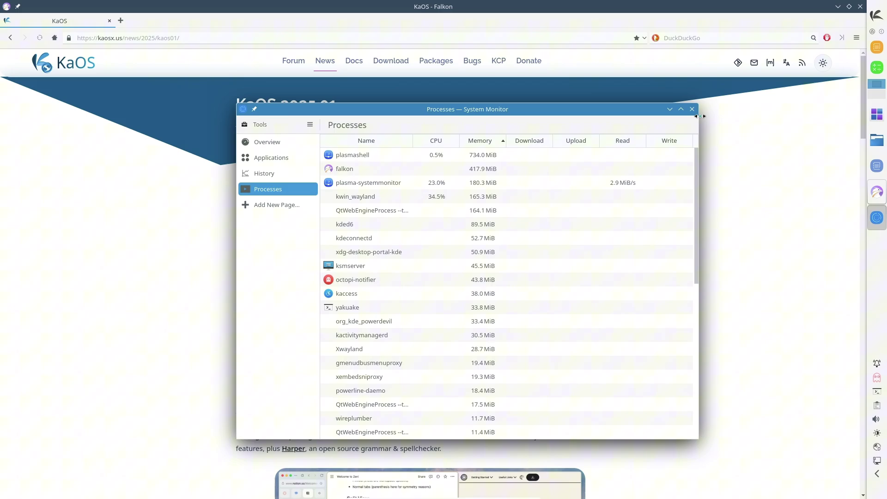
scroll(694, 165, "down", 10)
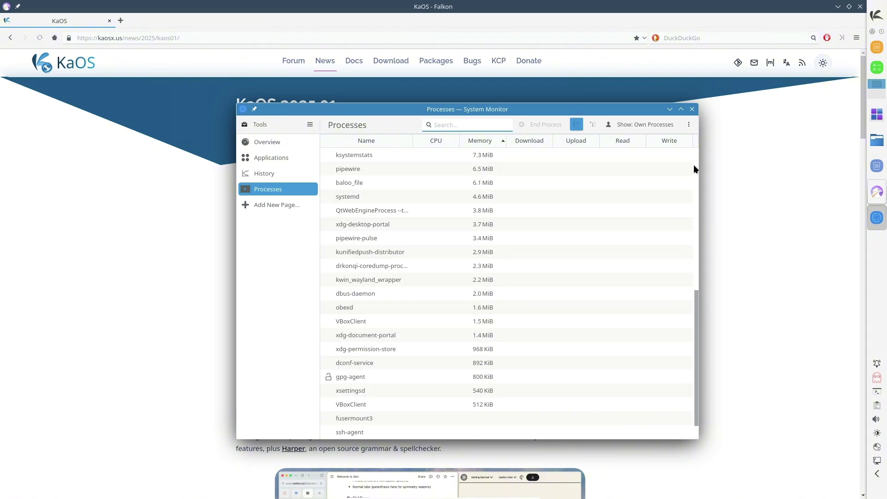
- Close System Monitor and open the Wallpaper page in System Settings
left_click(693, 109)
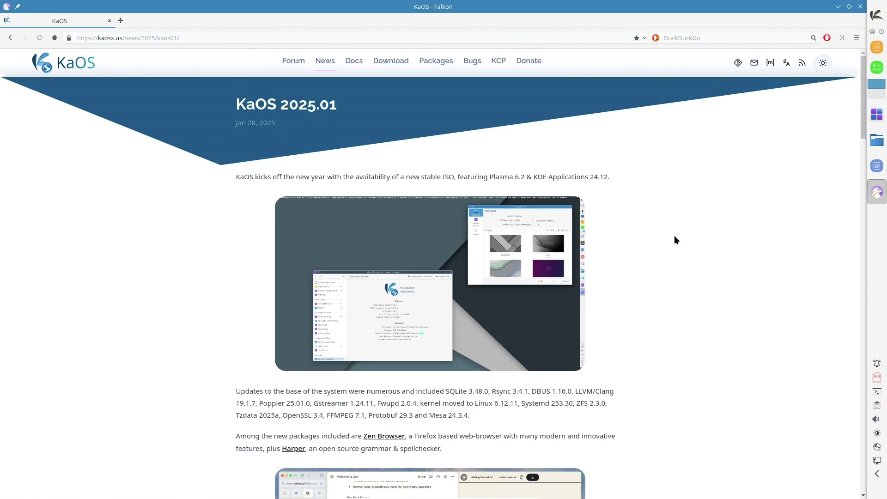
left_click(871, 22)
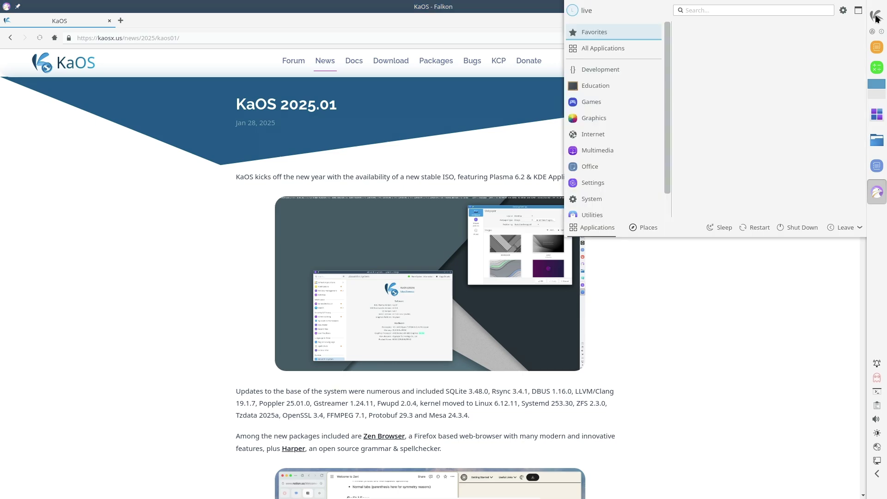
mouse_move(594, 183)
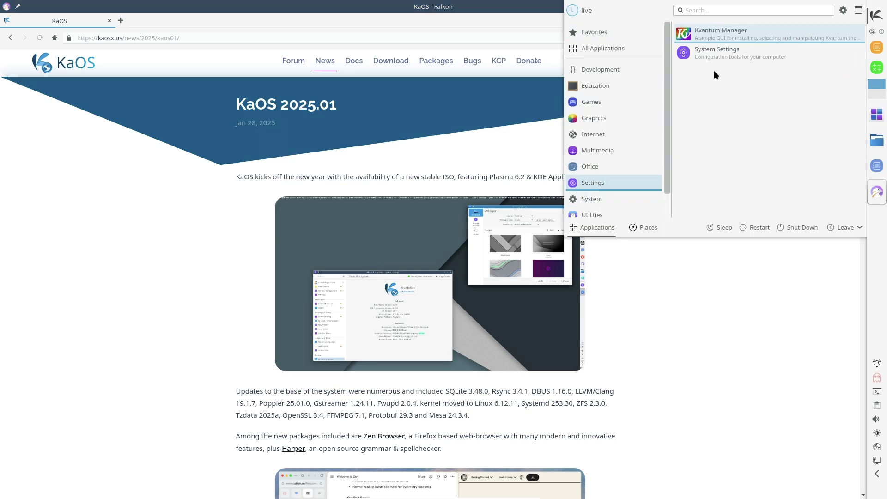
left_click(714, 56)
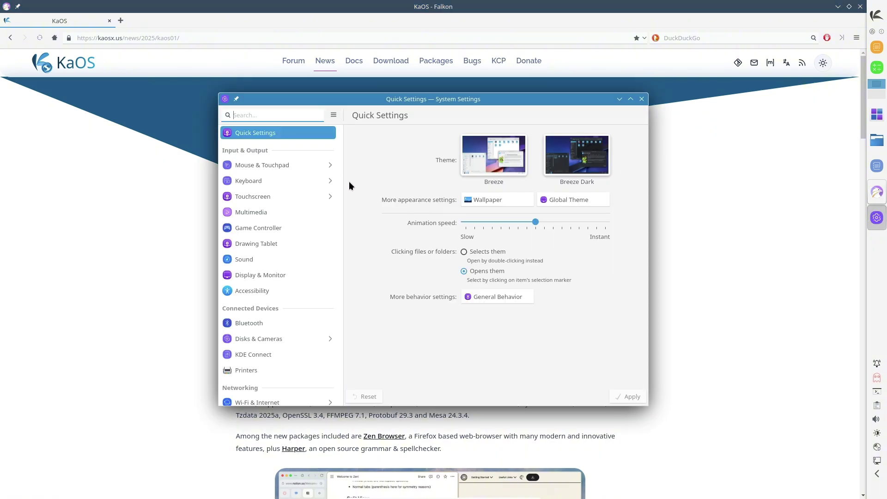
left_click(500, 203)
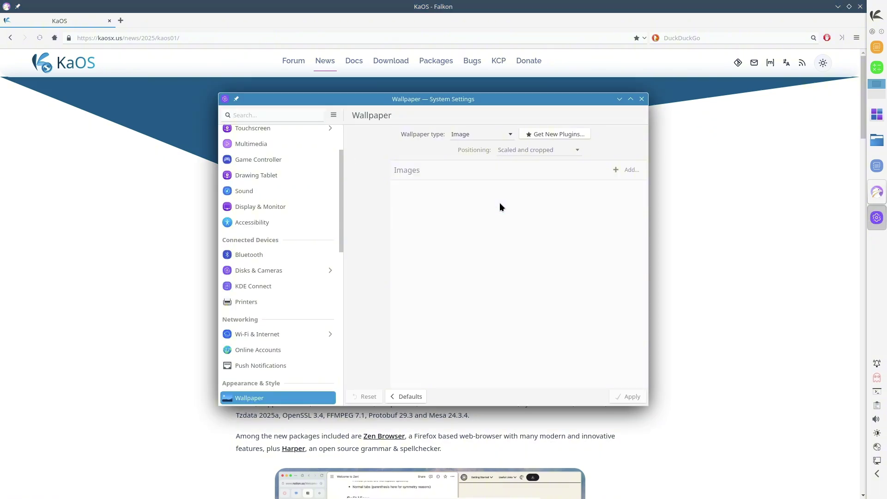
- Apply the 3504x2336 image as wallpaper and close System Settings
left_click(630, 99)
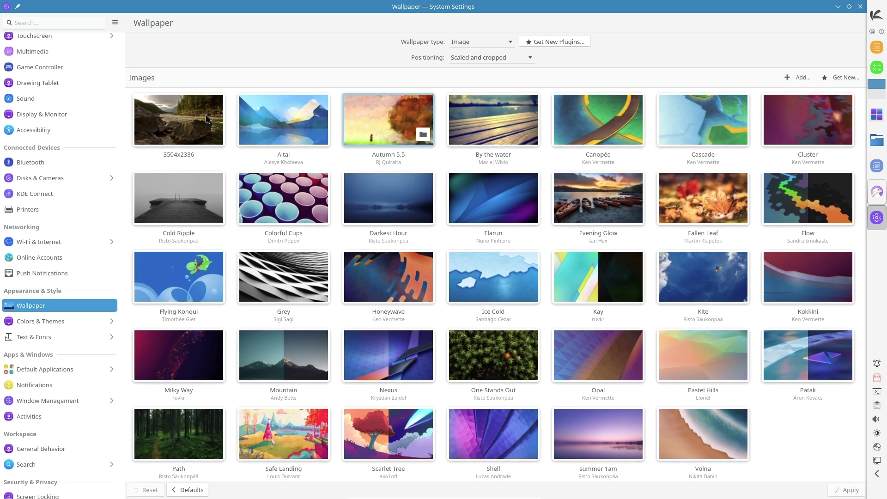
left_click(189, 118)
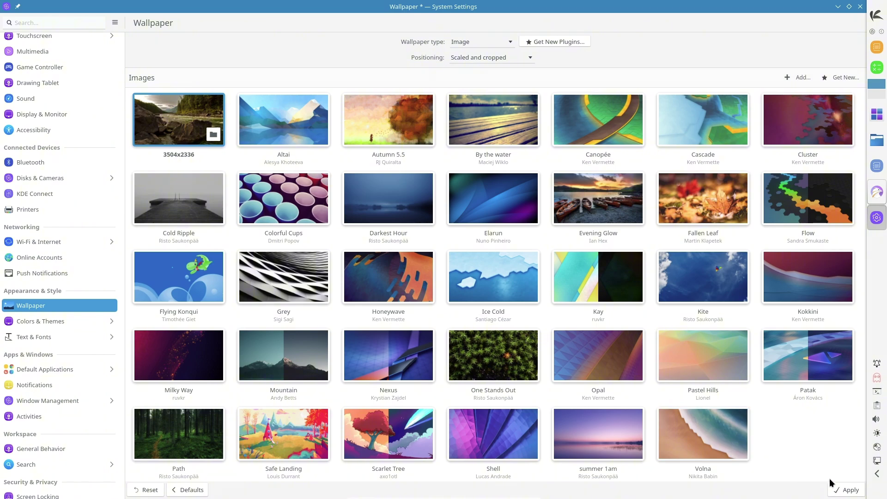
left_click(839, 490)
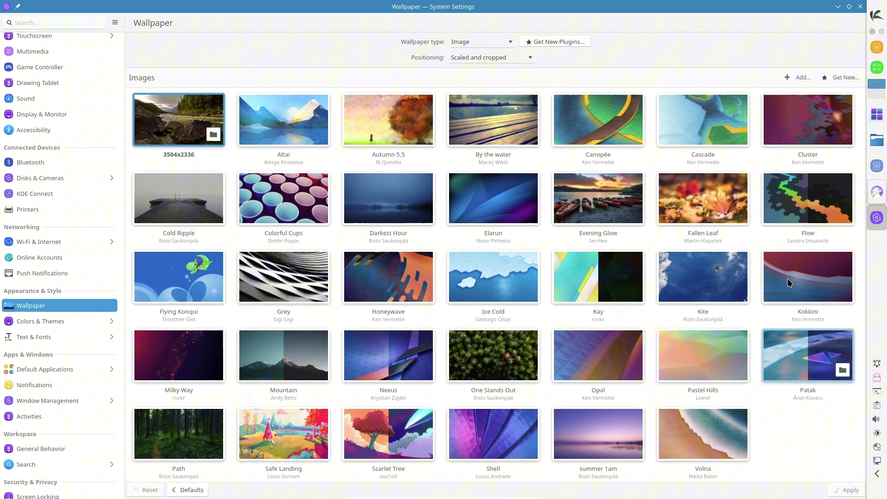
left_click(860, 6)
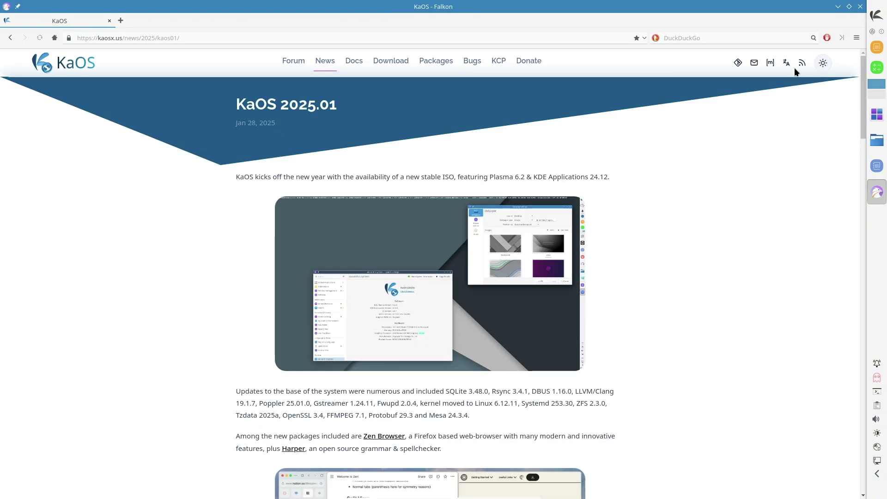
- Scroll the news article and search the launcher for 'zen', which finds nothing
scroll(728, 189, "down", 5)
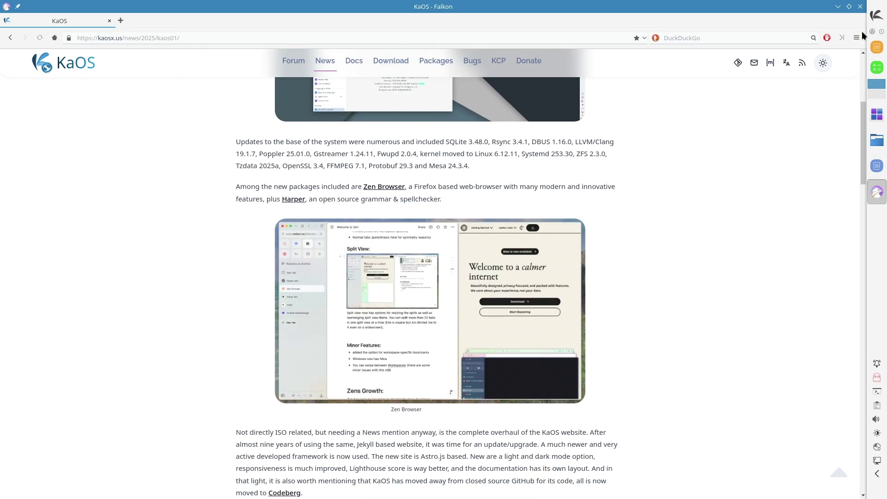
left_click(877, 18)
mouse_move(632, 134)
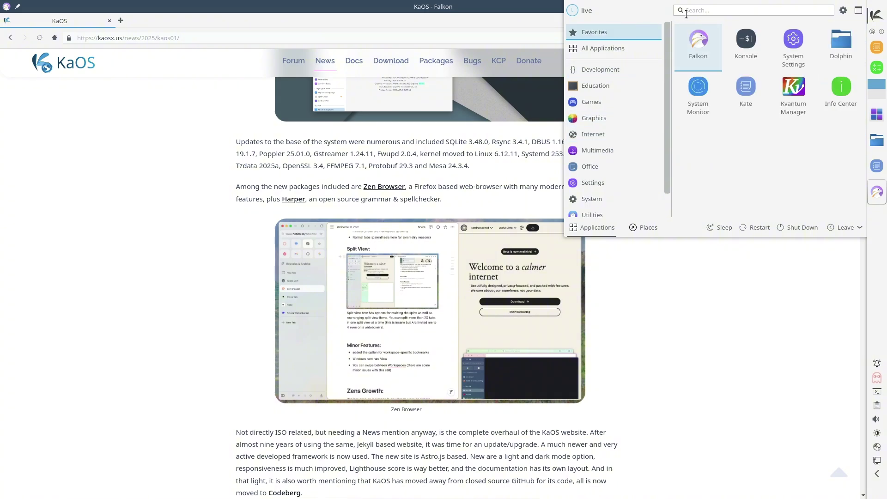
type("zen")
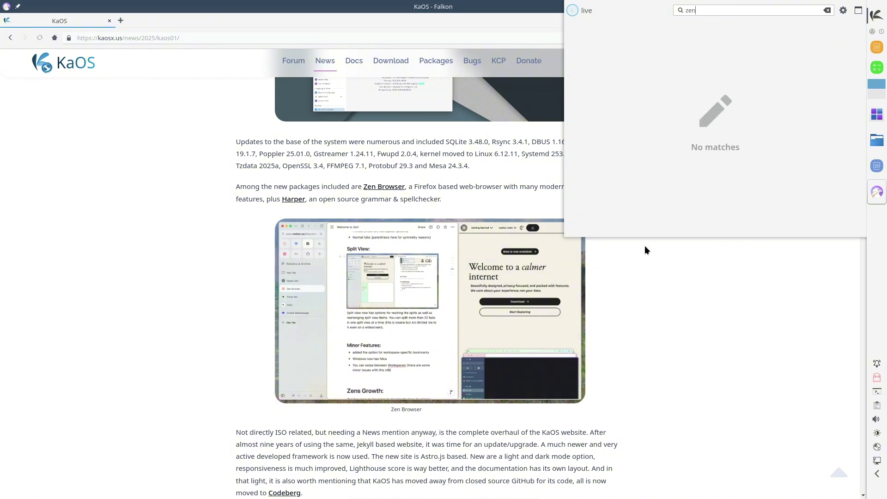
left_click(653, 298)
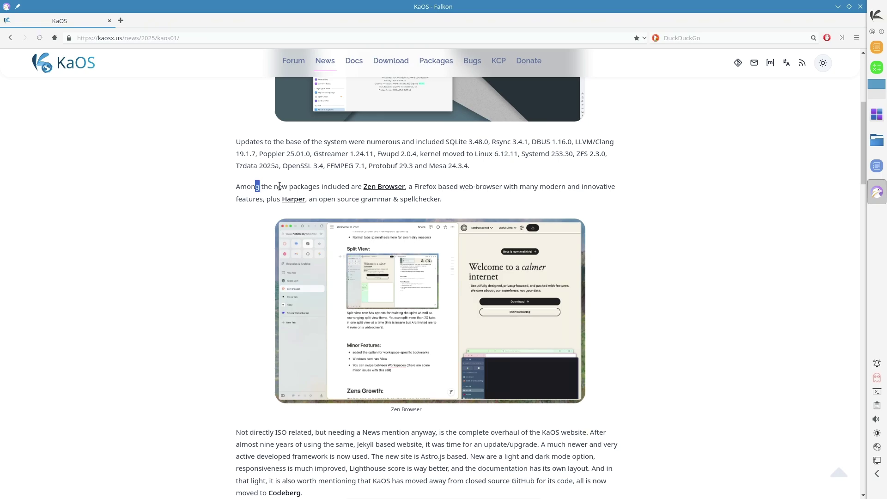
- Highlight the sentence mentioning Zen Browser, clear the selection, and read further down
left_click_drag(280, 186, 390, 187)
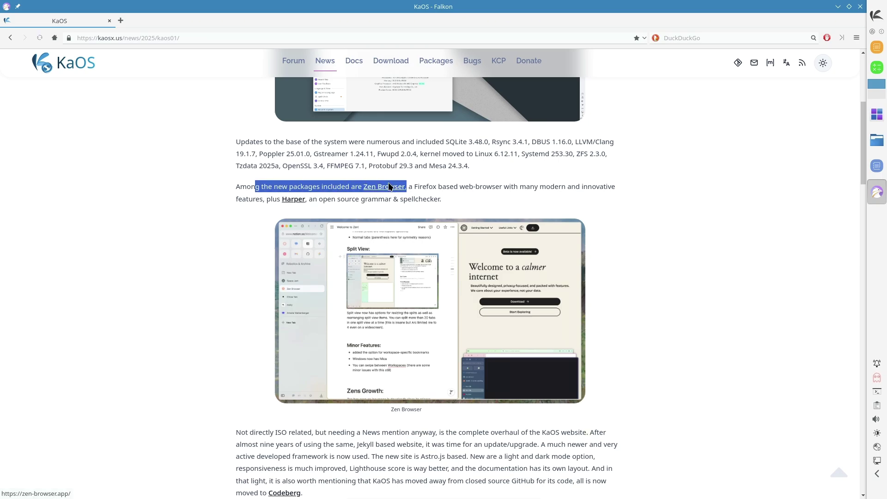
left_click(577, 210)
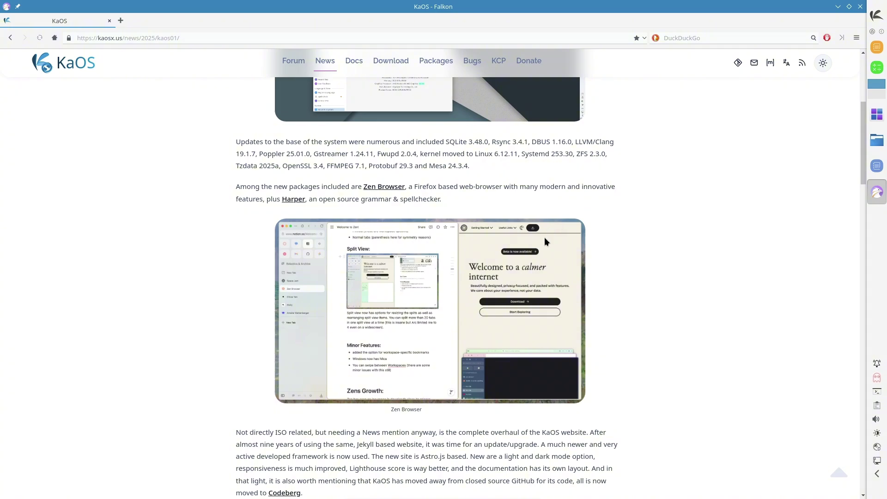
scroll(528, 288, "down", 3)
scroll(527, 288, "down", 3)
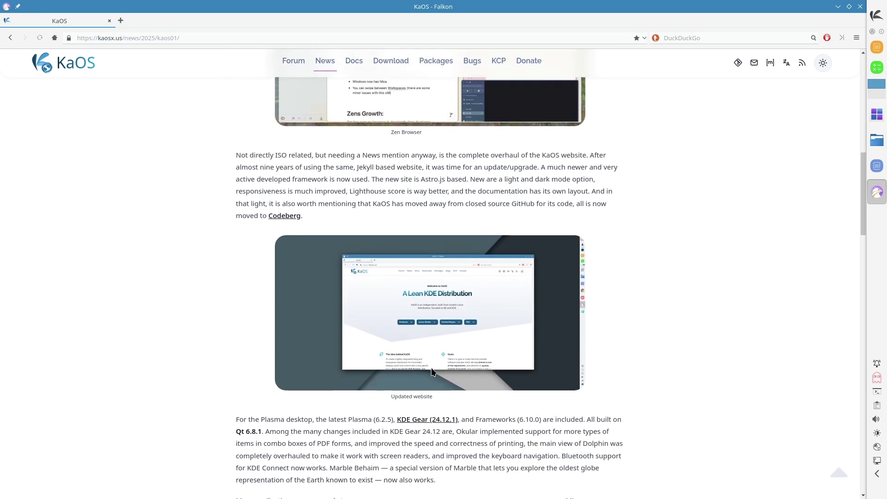
middle_click(87, 65)
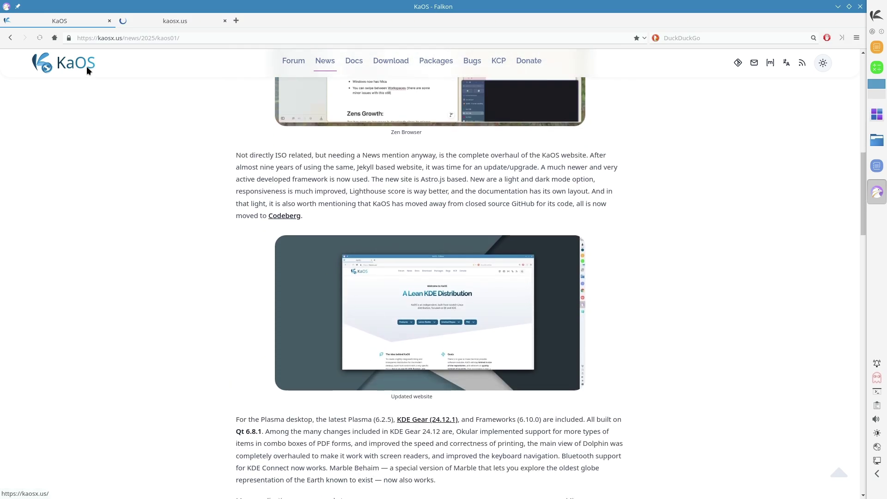
left_click(169, 19)
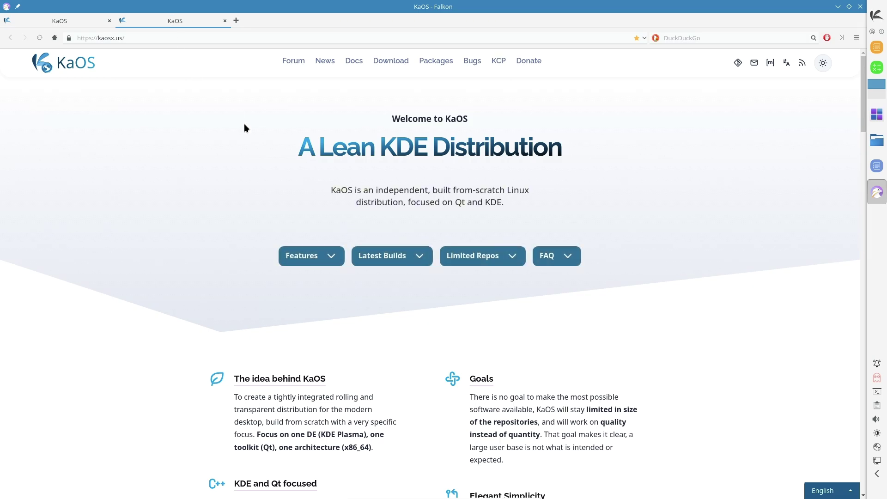
scroll(244, 124, "down", 5)
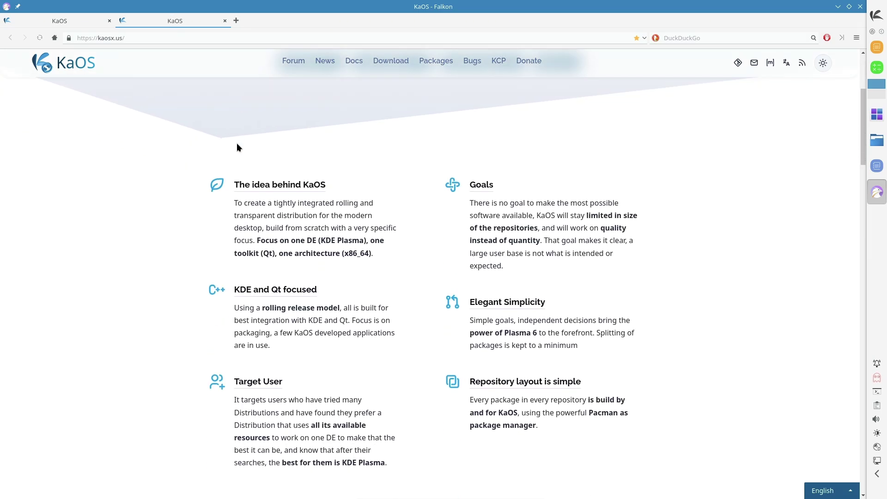
scroll(236, 147, "down", 3)
scroll(115, 69, "up", 4)
left_click(74, 21)
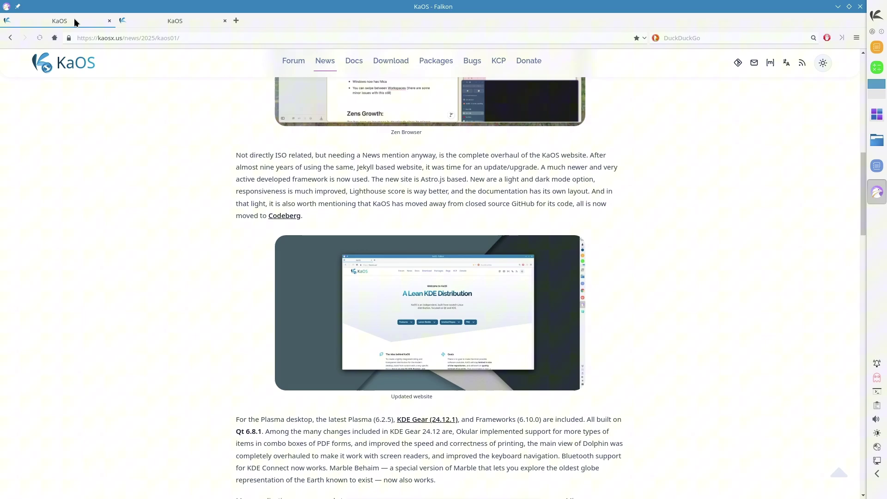
scroll(365, 334, "down", 6)
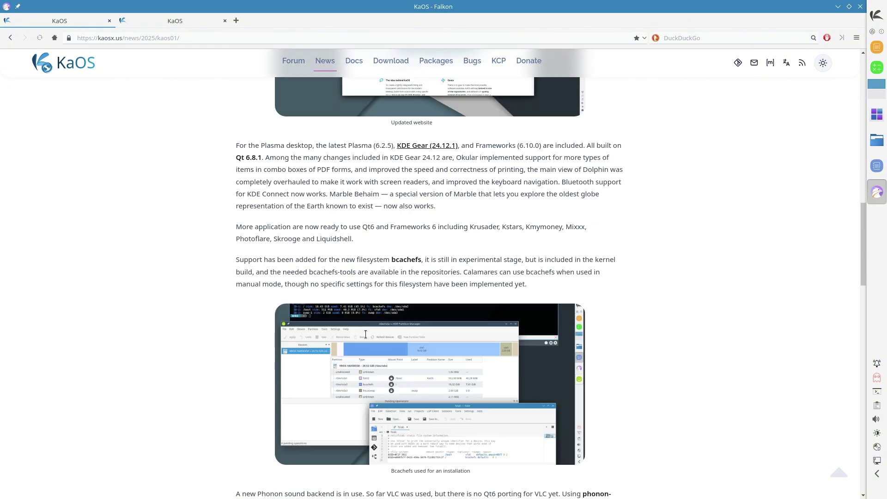
scroll(365, 333, "down", 2)
scroll(385, 378, "down", 6)
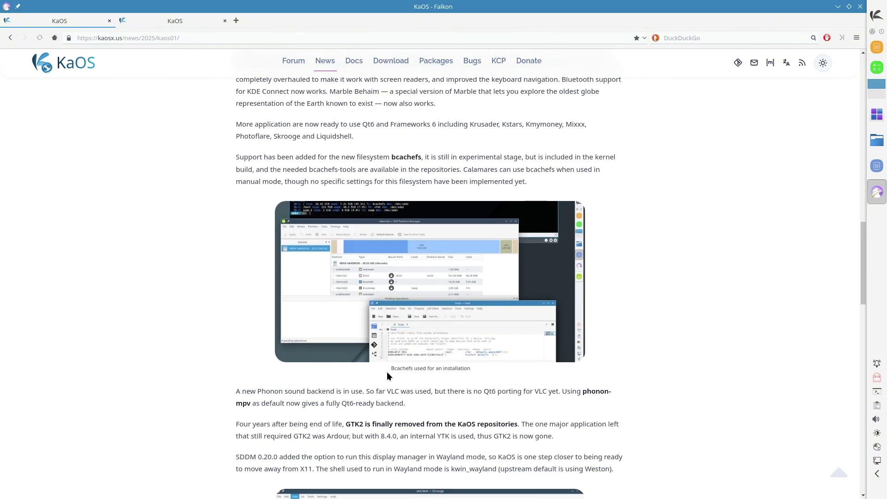
scroll(388, 375, "down", 1)
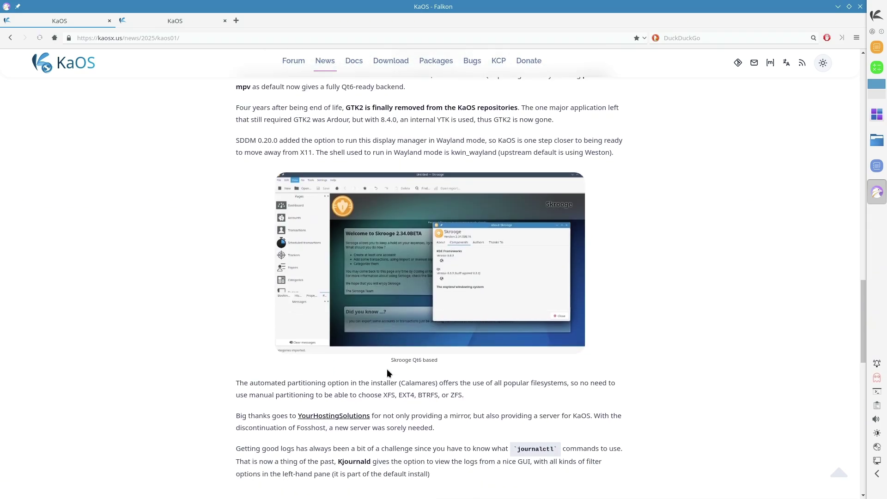
scroll(387, 373, "down", 5)
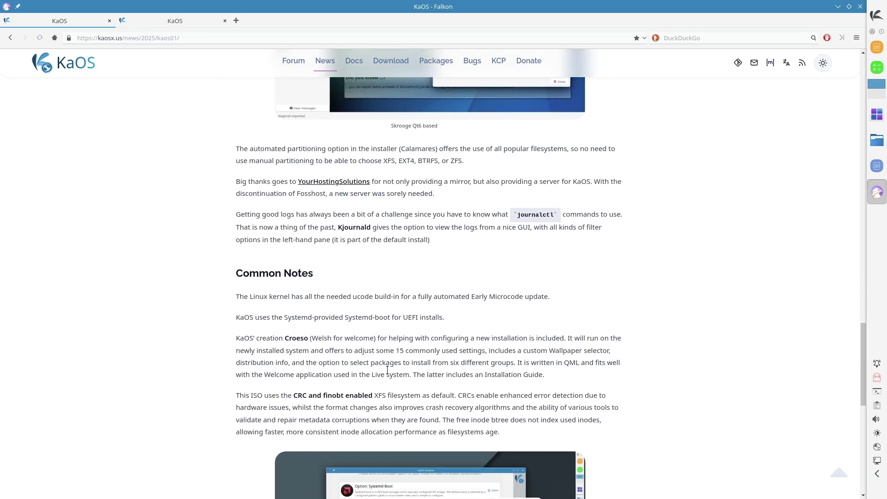
scroll(387, 371, "down", 2)
scroll(387, 372, "down", 1)
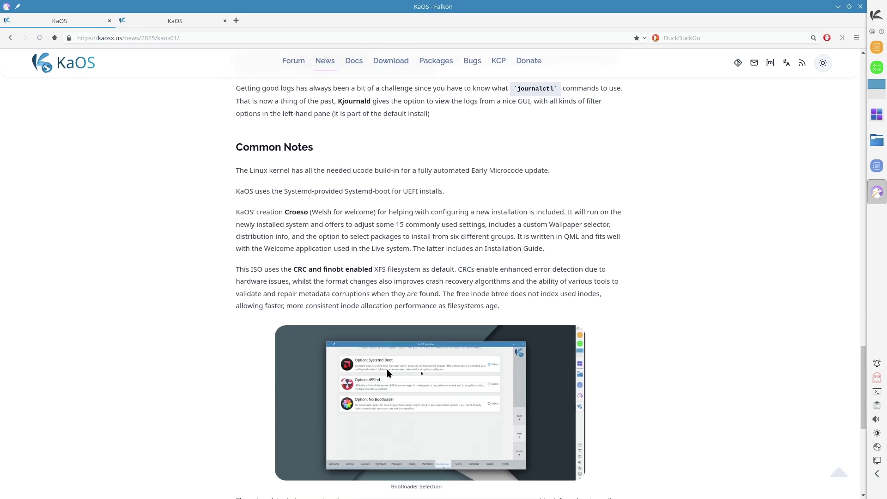
scroll(387, 371, "down", 4)
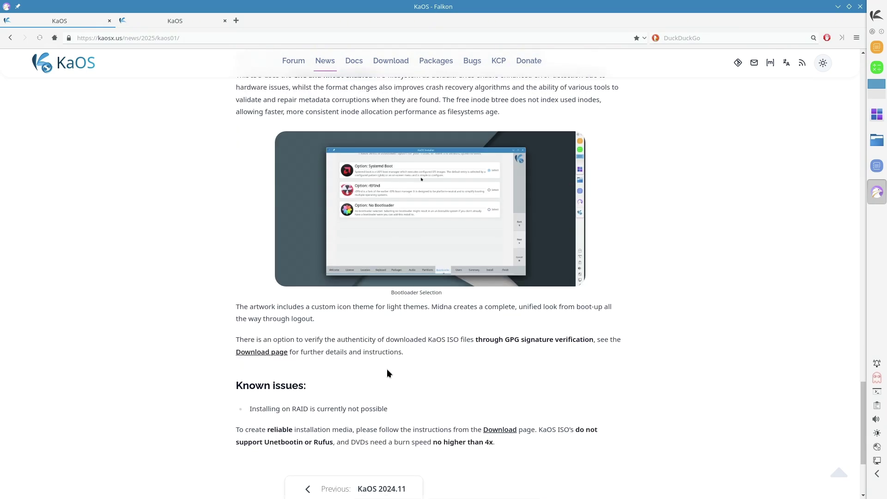
scroll(387, 369, "down", 3)
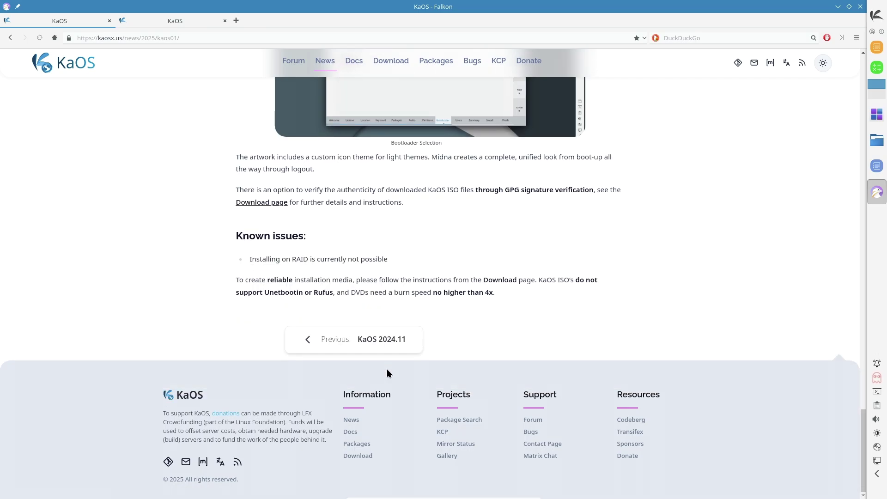
scroll(387, 369, "up", 10)
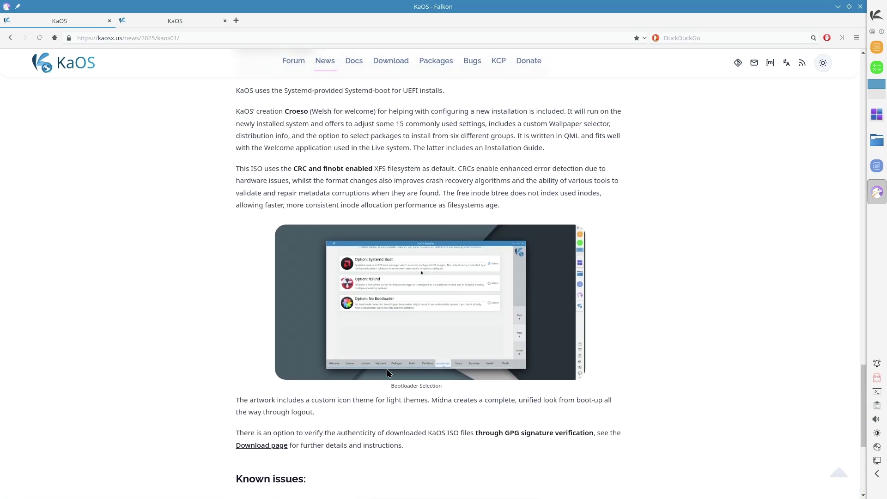
scroll(386, 369, "up", 10)
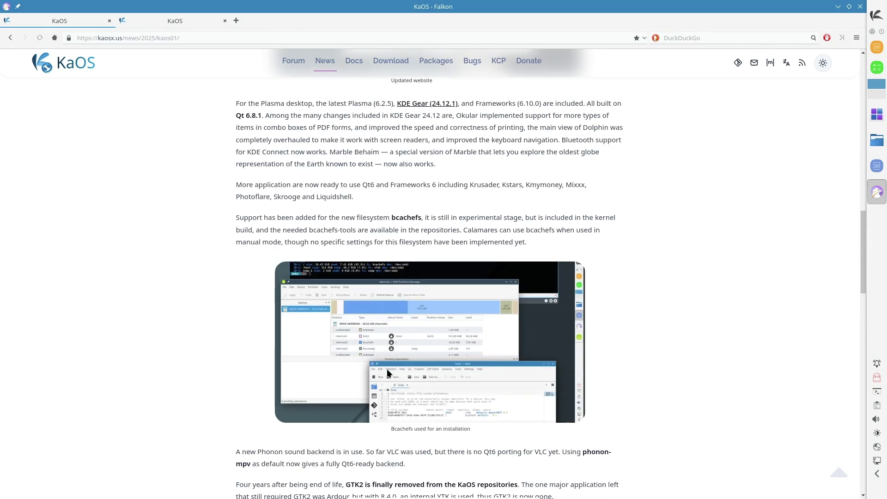
scroll(387, 369, "up", 12)
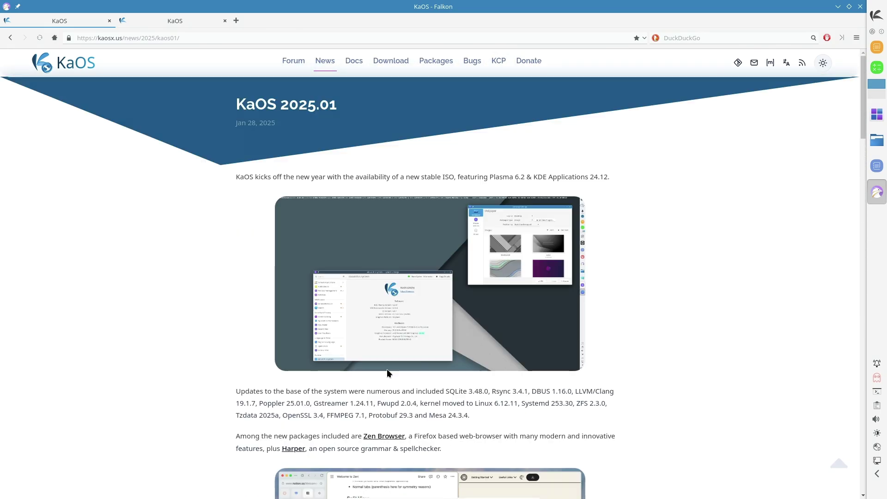
- Close Falkon and scroll Welcome's Package List to the last entry, zxing-cpp
left_click(860, 7)
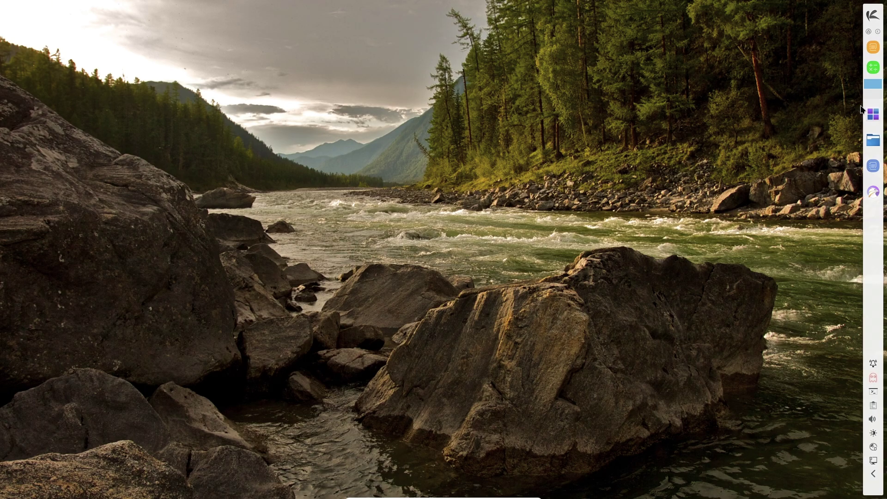
left_click(873, 115)
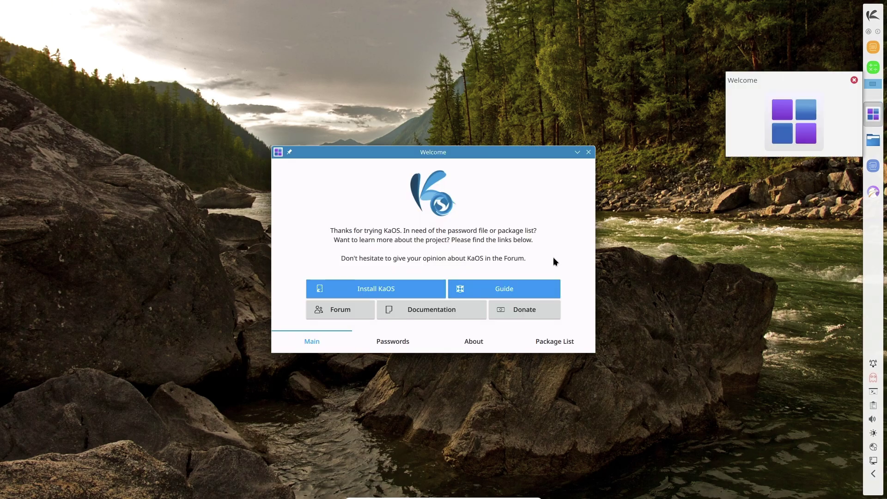
left_click(554, 341)
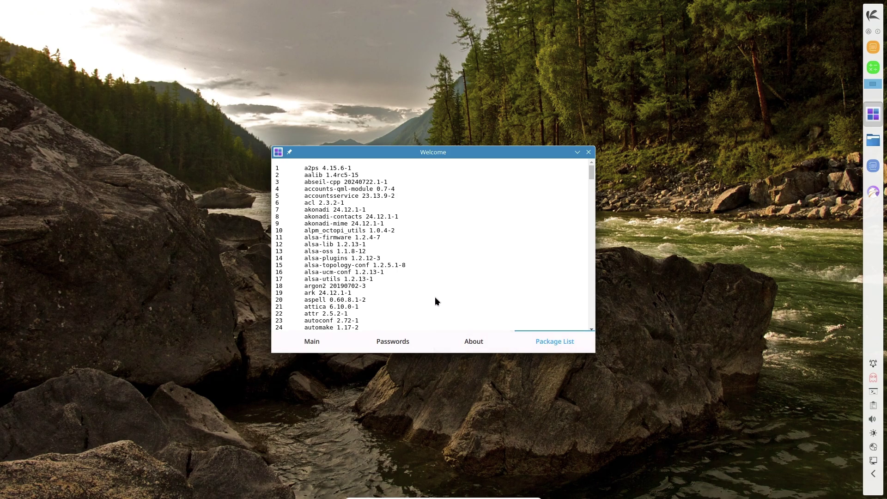
scroll(436, 299, "down", 20)
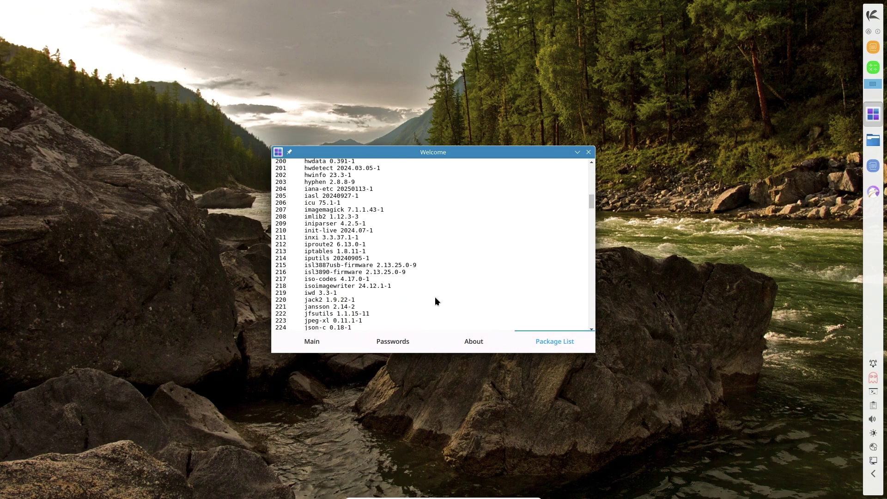
scroll(435, 301, "down", 20)
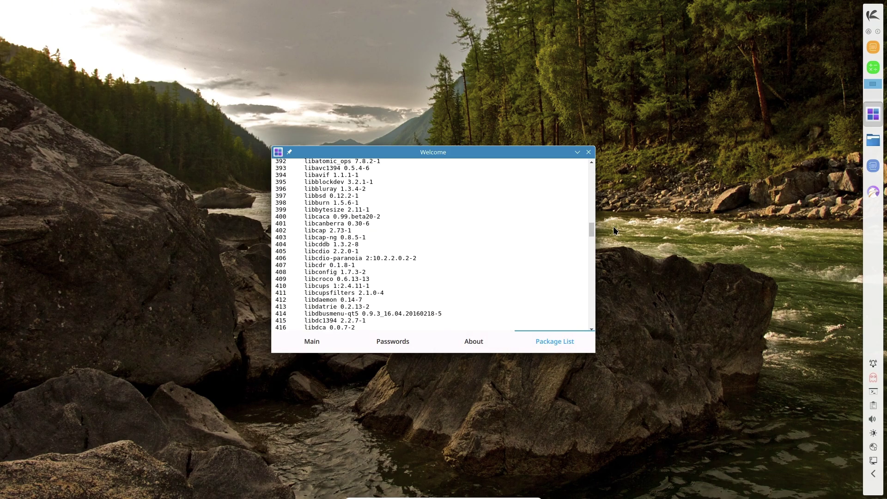
left_click_drag(590, 231, 587, 331)
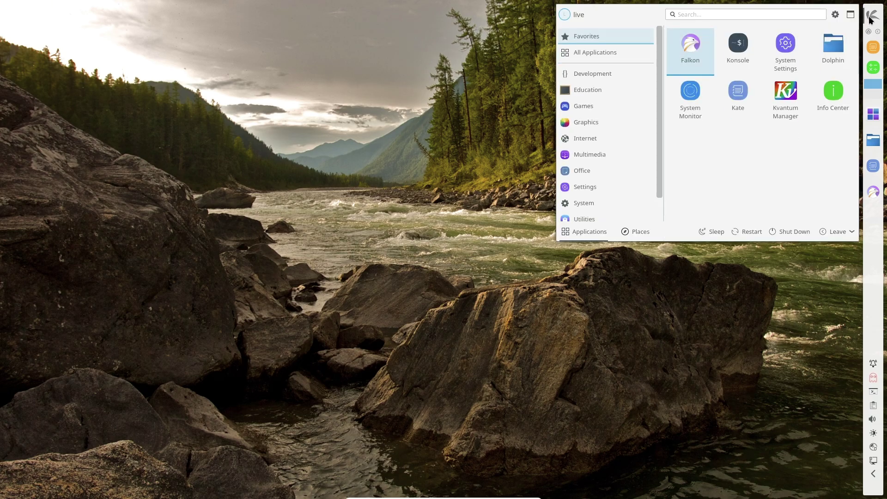
- Start the Calamares installer and advance past Location and Keyboard to Packages
mouse_move(627, 55)
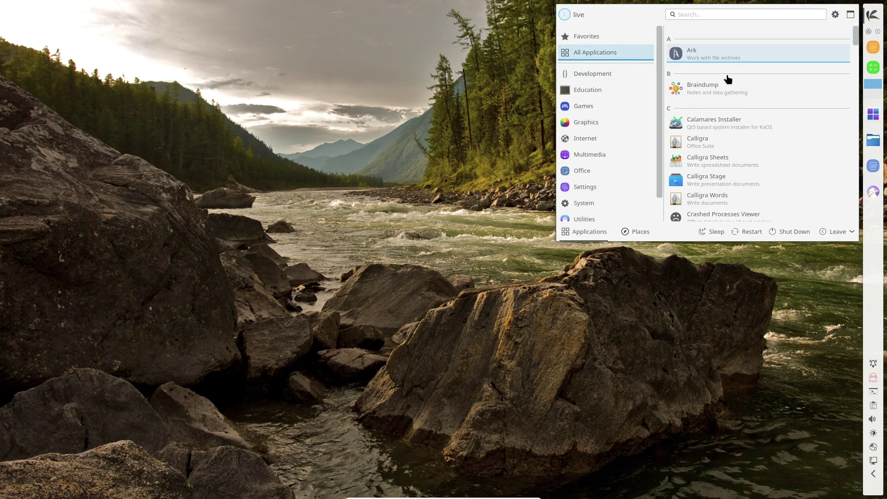
scroll(748, 81, "down", 3)
scroll(748, 79, "up", 2)
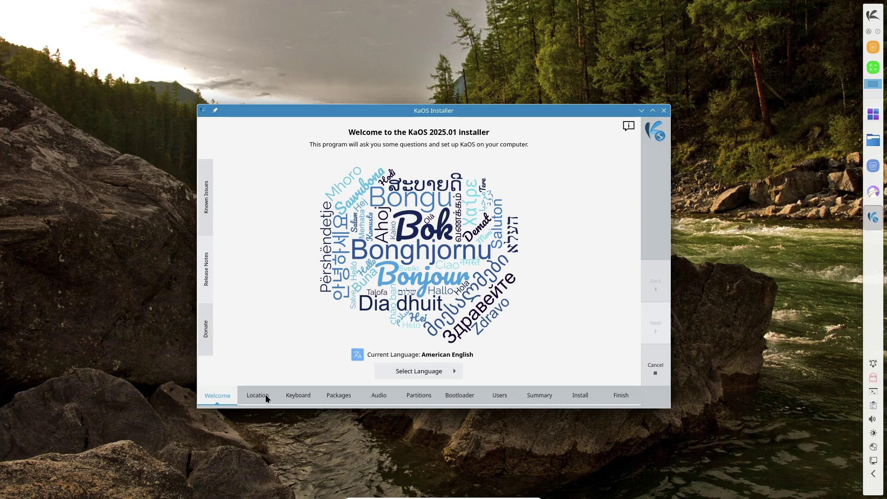
left_click(633, 123)
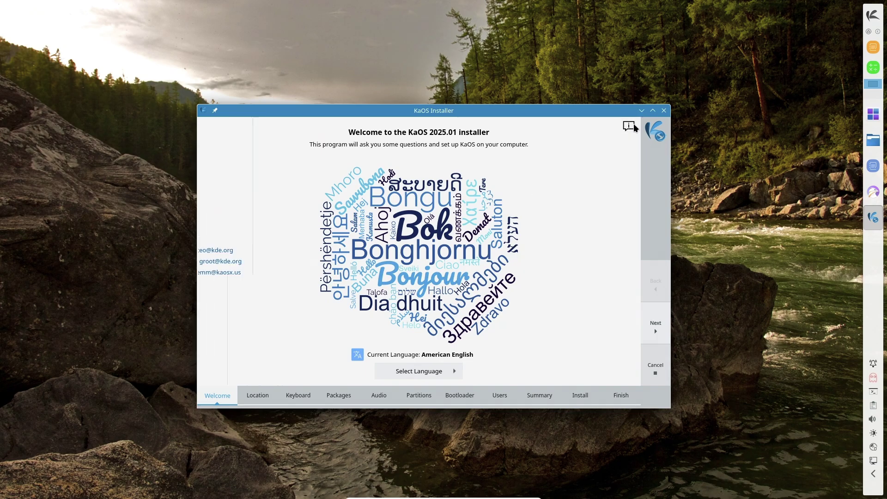
left_click(646, 322)
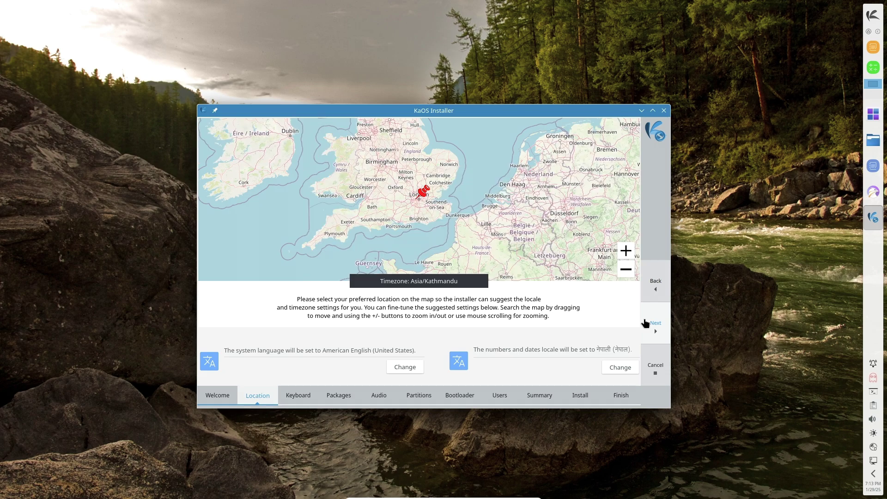
left_click(645, 322)
left_click(646, 322)
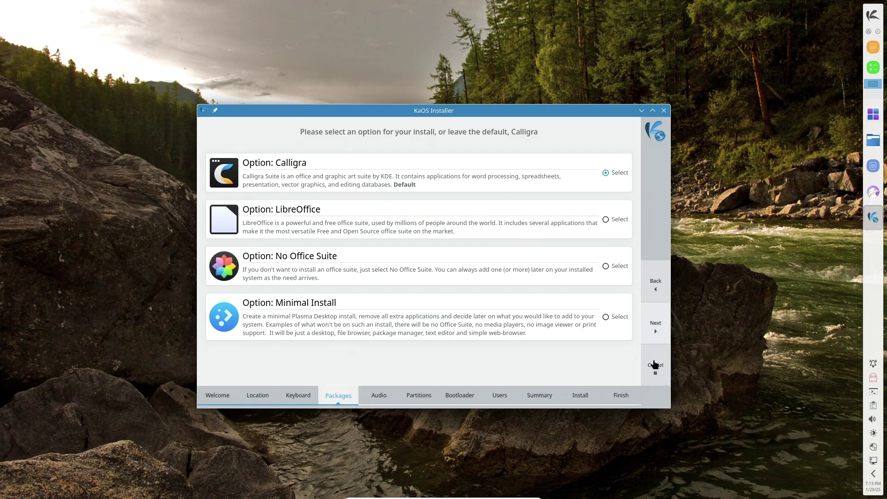
- Continue through Audio, choose Erase disk, reach Users, then cancel the installation
left_click(659, 333)
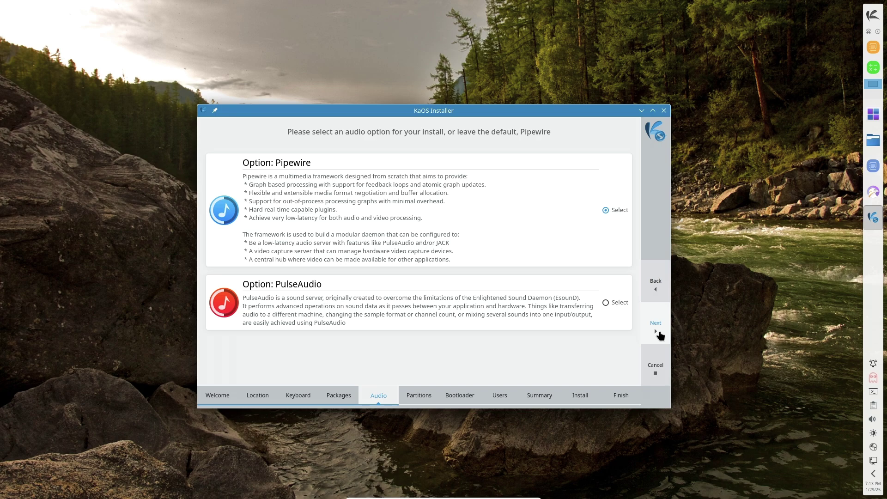
left_click(660, 333)
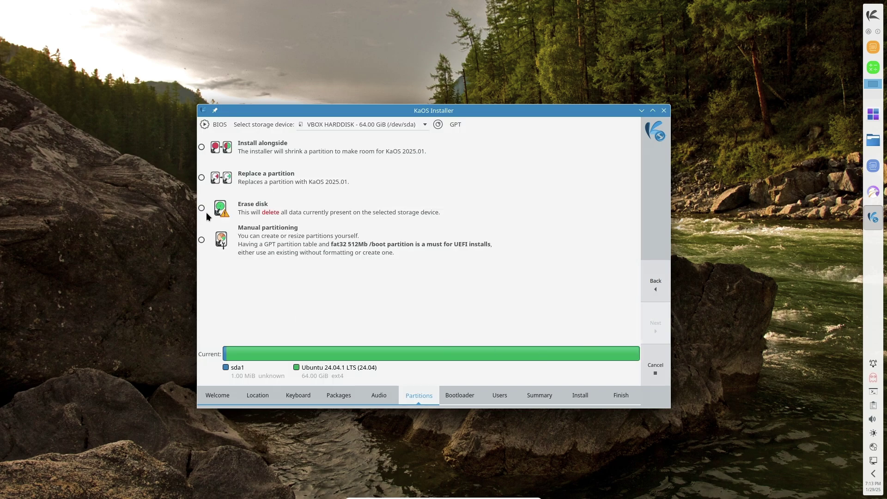
left_click(202, 208)
left_click(661, 343)
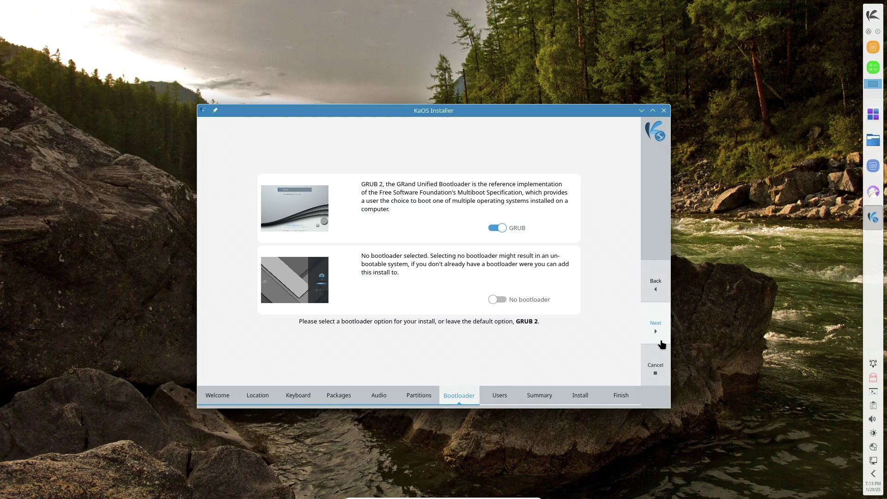
left_click(662, 344)
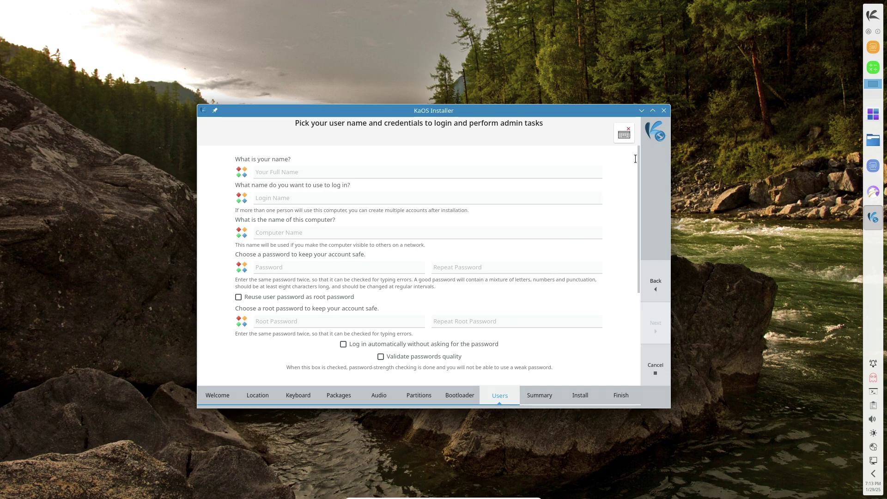
left_click(664, 110)
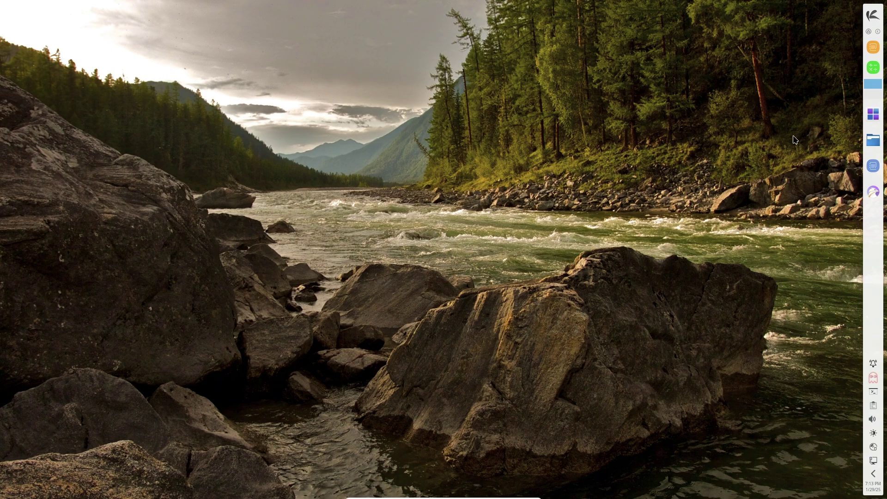
- Launch Help Center from the application launcher
left_click(869, 17)
scroll(591, 190, "down", 1)
left_click(592, 210)
- Scroll the launcher's System applications and start the Octopi package manager
left_click(878, 12)
scroll(642, 170, "down", 1)
mouse_move(641, 170)
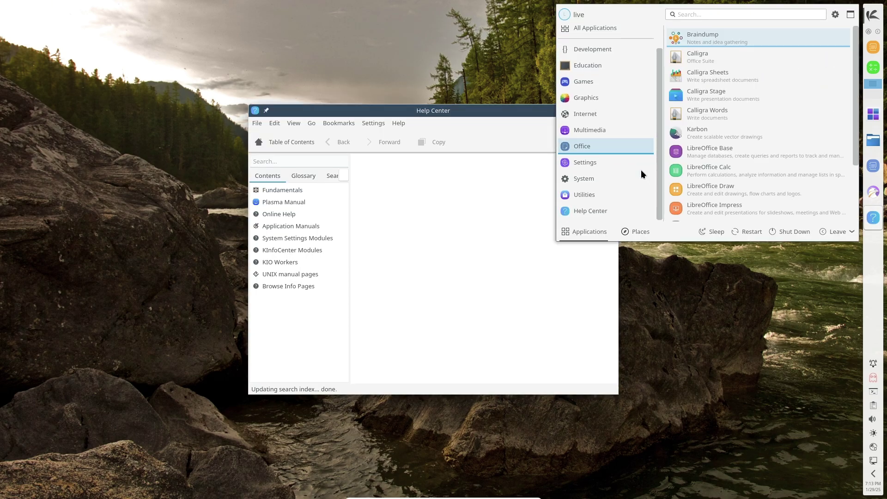
mouse_move(624, 191)
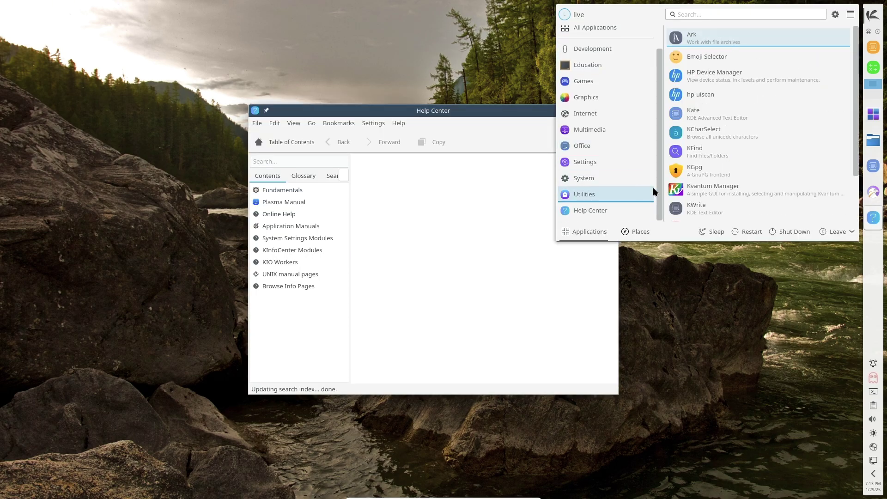
scroll(706, 185, "down", 3)
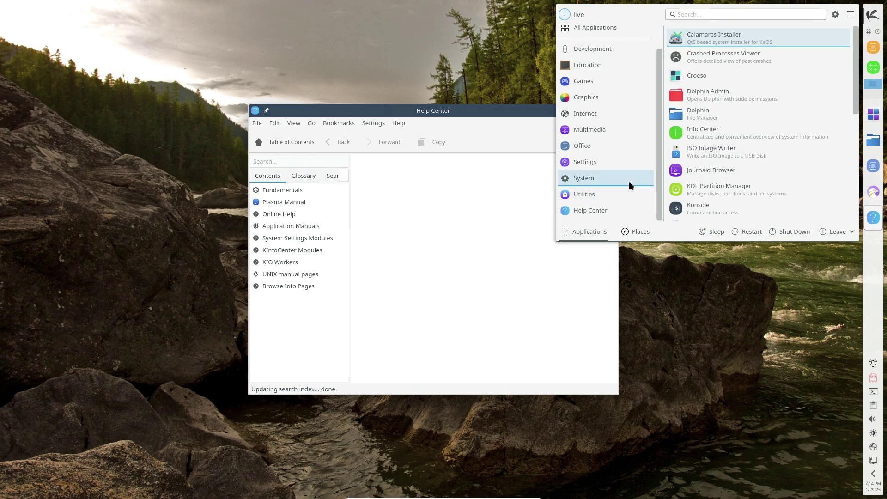
scroll(697, 168, "down", 3)
scroll(697, 168, "down", 2)
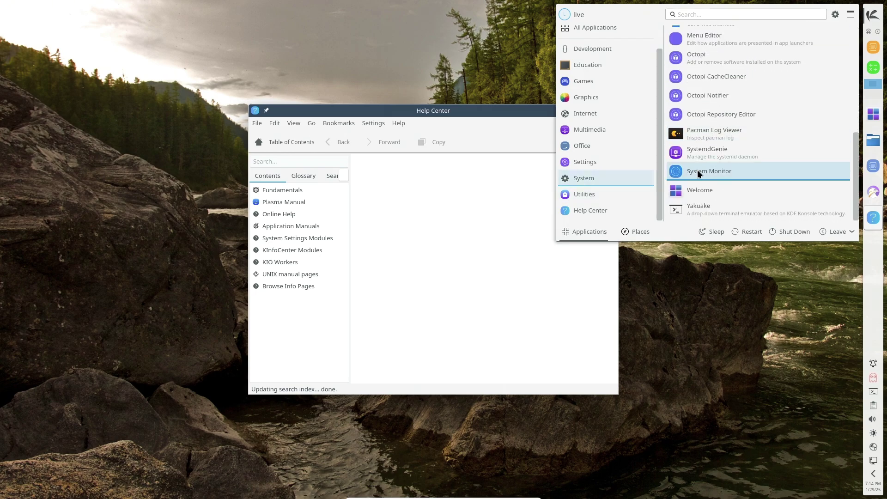
scroll(698, 170, "up", 4)
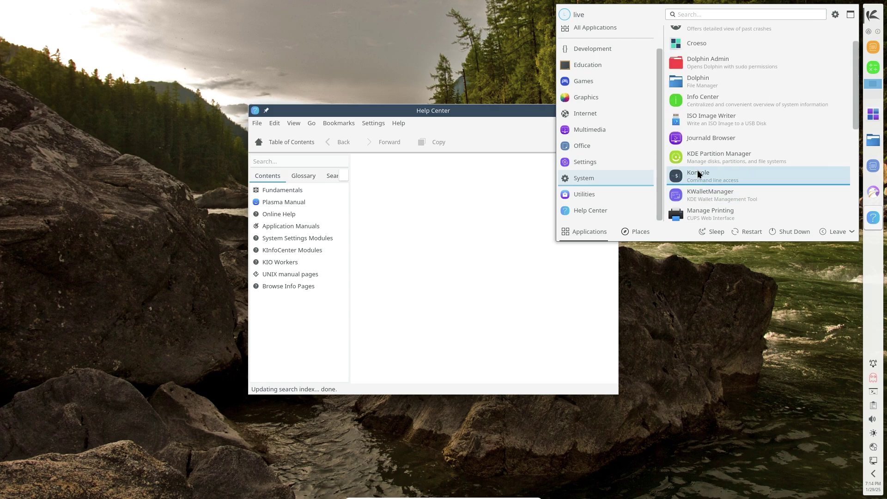
scroll(710, 180, "up", 2)
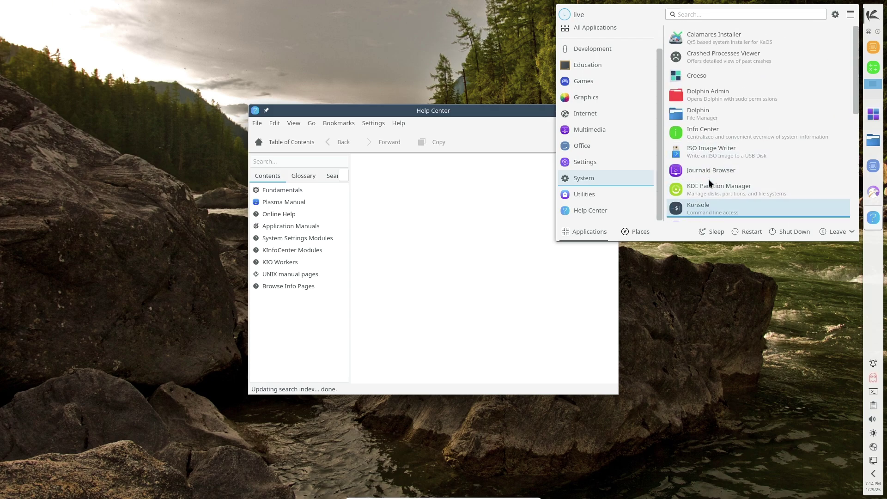
scroll(709, 179, "down", 3)
scroll(708, 179, "down", 3)
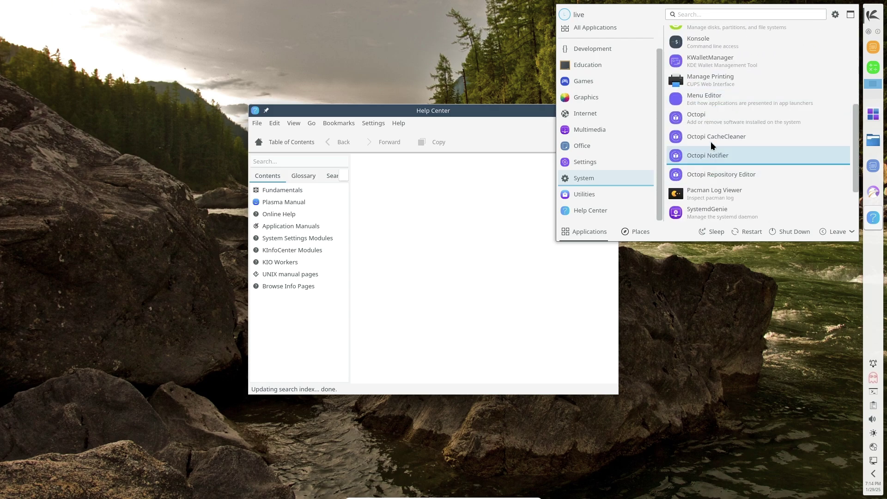
left_click(711, 122)
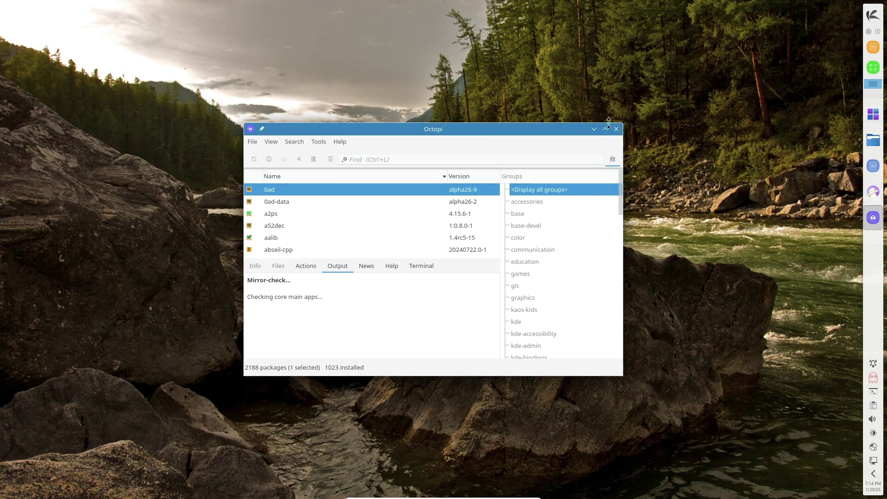
- Maximize Octopi and select the zen-browser package, dismissing its context menu
left_click(605, 129)
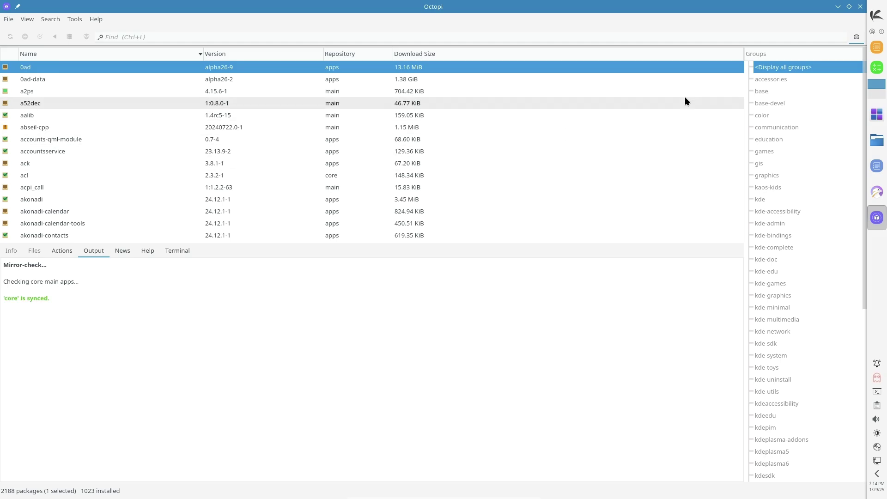
left_click_drag(741, 72, 722, 249)
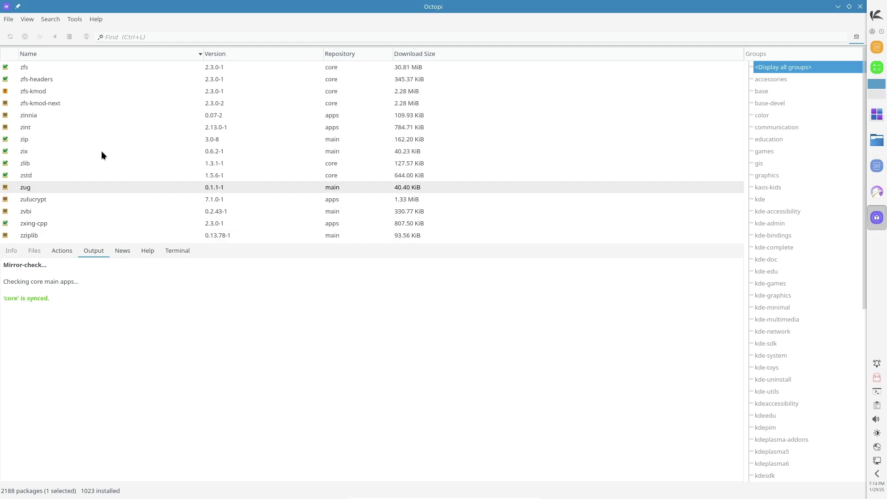
scroll(98, 108, "up", 3)
left_click(82, 137)
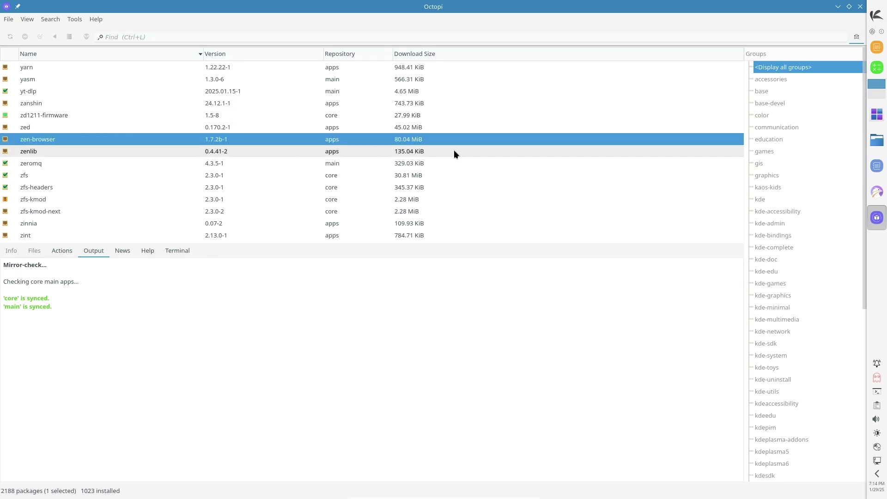
right_click(448, 139)
left_click(560, 138)
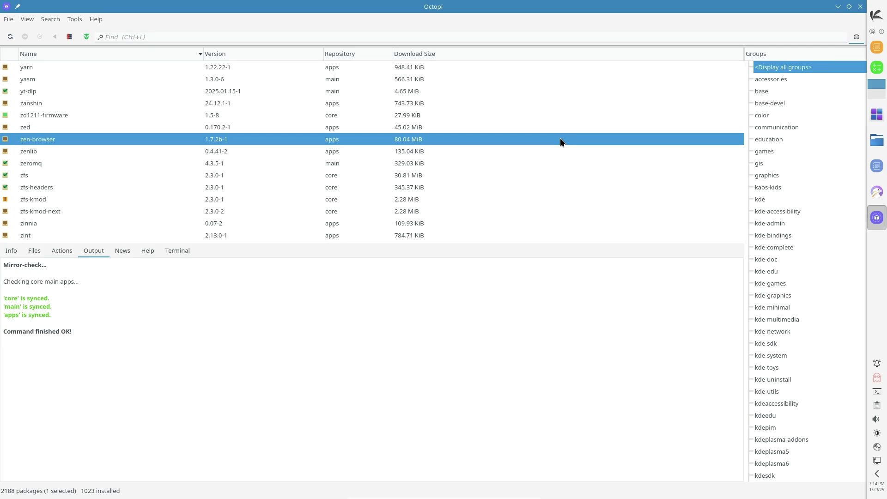
- Look through Octopi's general package menu, then show zen-browser's package details
left_click(8, 20)
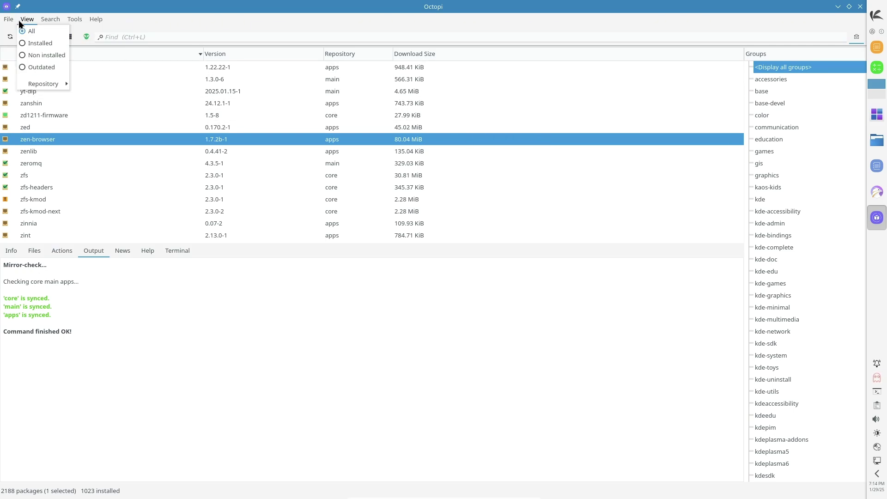
mouse_move(44, 18)
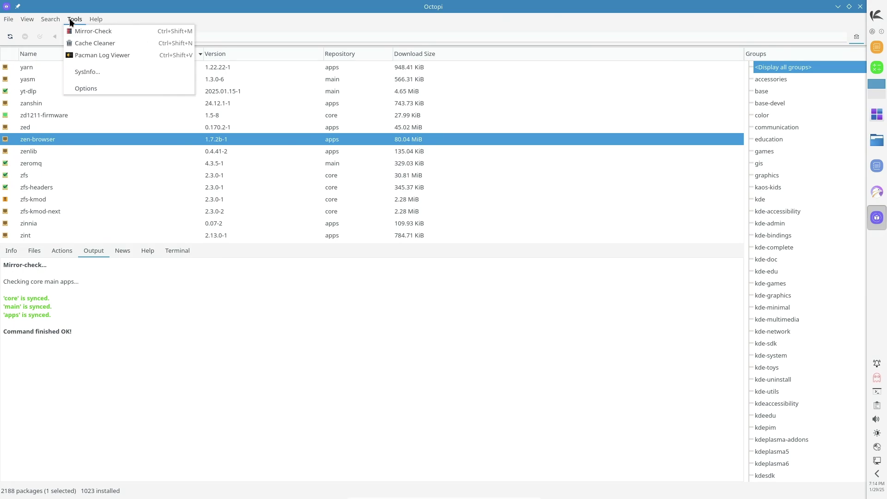
mouse_move(89, 20)
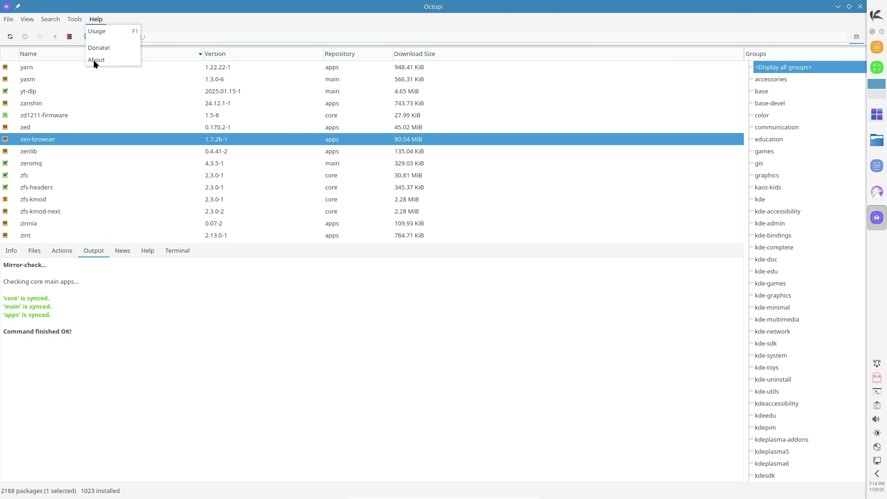
left_click(18, 251)
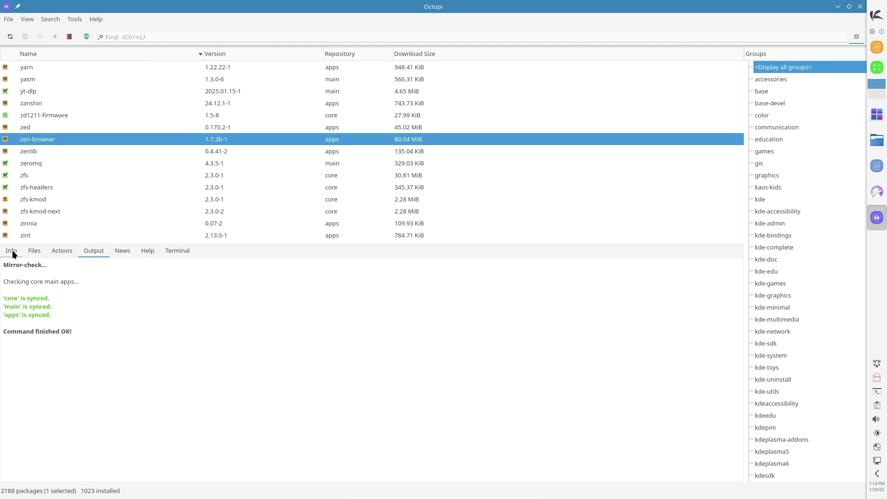
left_click(12, 252)
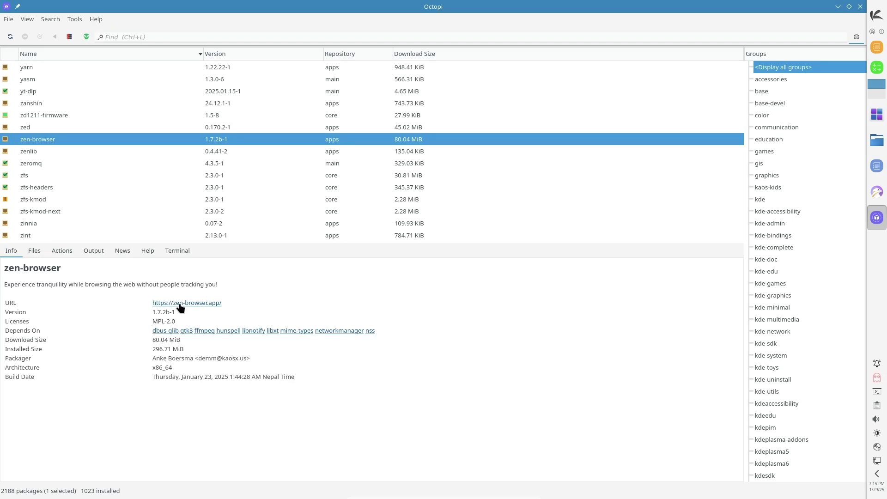
- Go through zen-browser's Files, Actions, Output, News and Help tabs, ending on Terminal
left_click(41, 252)
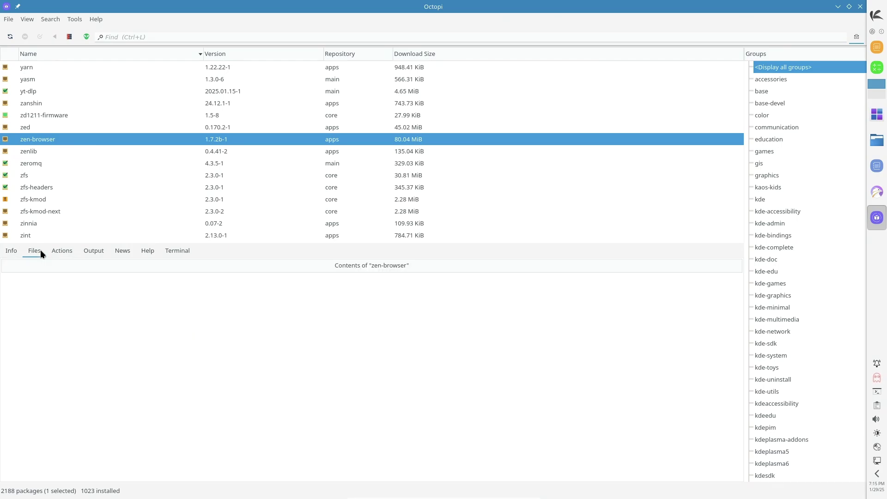
left_click(70, 251)
left_click(97, 251)
left_click(119, 252)
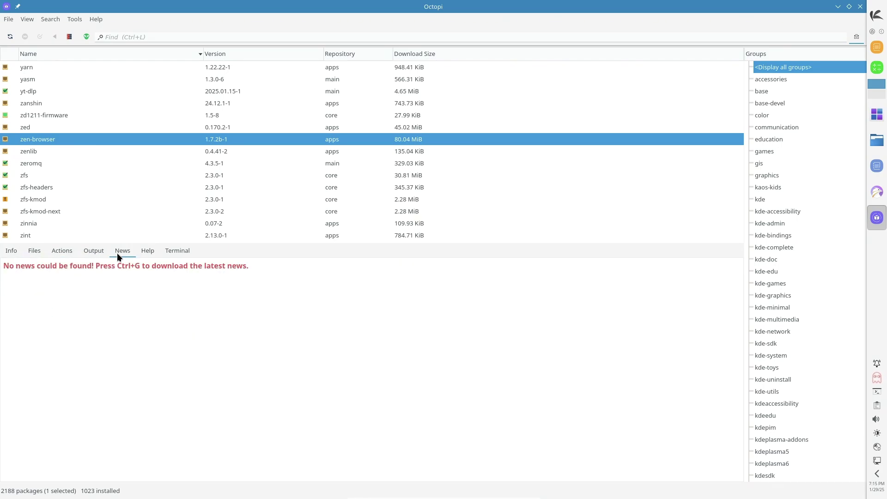
left_click(149, 251)
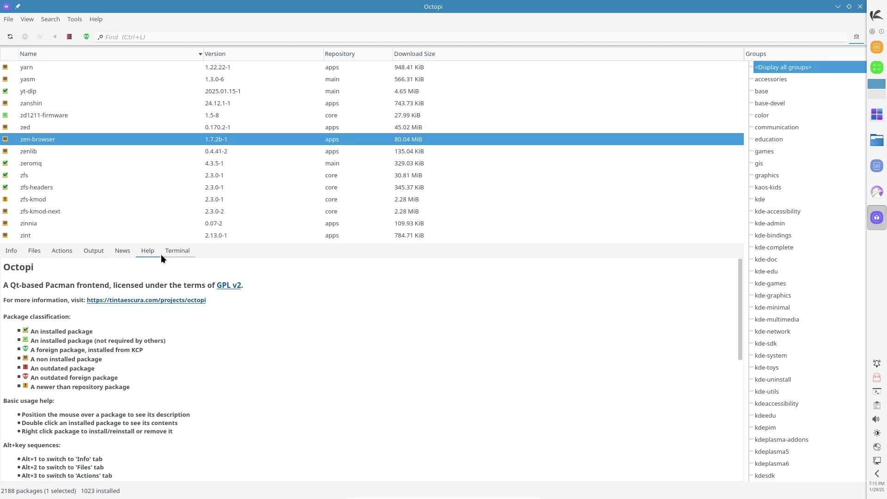
left_click(172, 251)
- Mark zen-browser for installation and confirm it is queued in the Actions tab
right_click(84, 139)
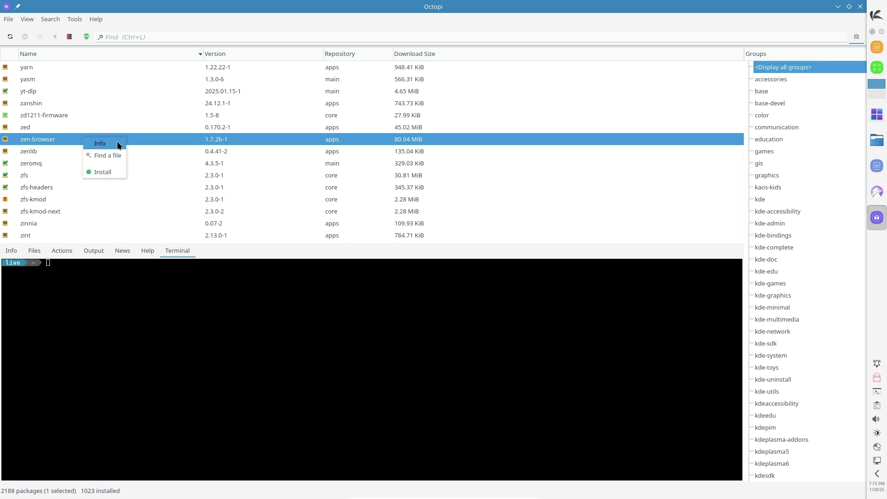
left_click(109, 175)
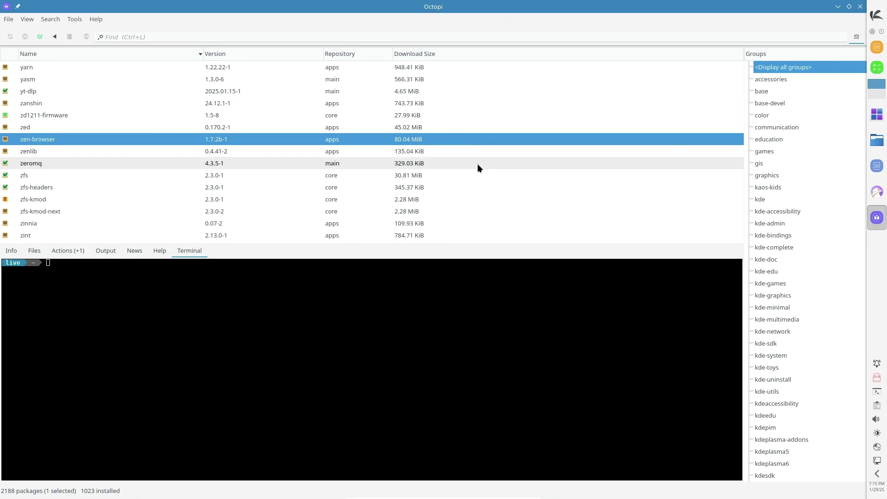
left_click(14, 250)
left_click(25, 250)
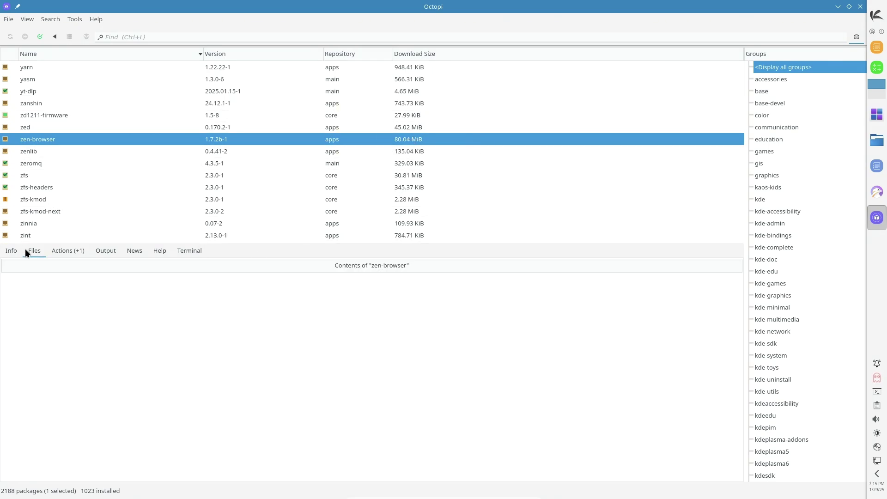
left_click(61, 251)
- Check the mirror-check output and distribution news, then reopen zen-browser's action menu
left_click(102, 251)
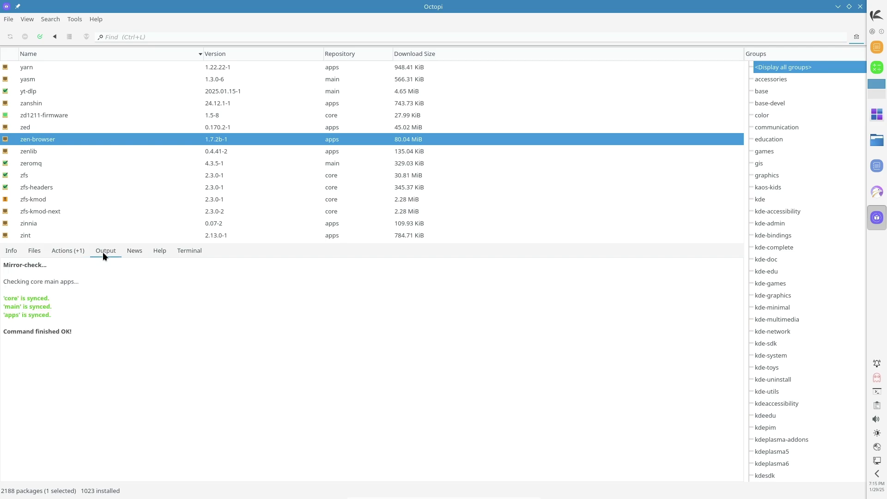
left_click(131, 252)
left_click(115, 251)
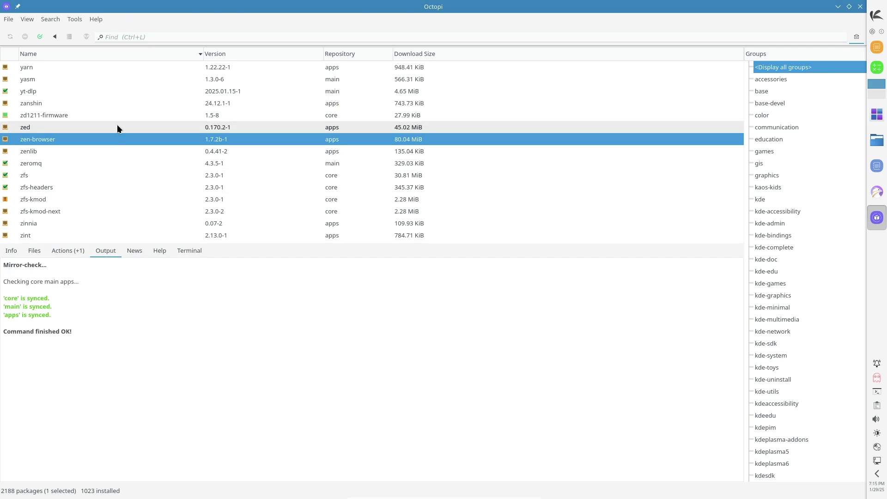
right_click(134, 139)
left_click(153, 174)
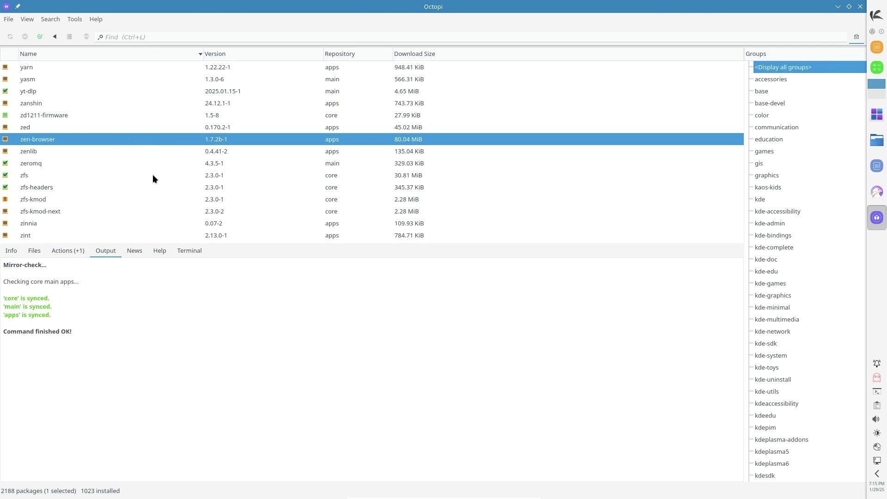
- Select zed, cancel a first quit prompt, review zed's actions, files and details, then quit again
left_click(425, 127)
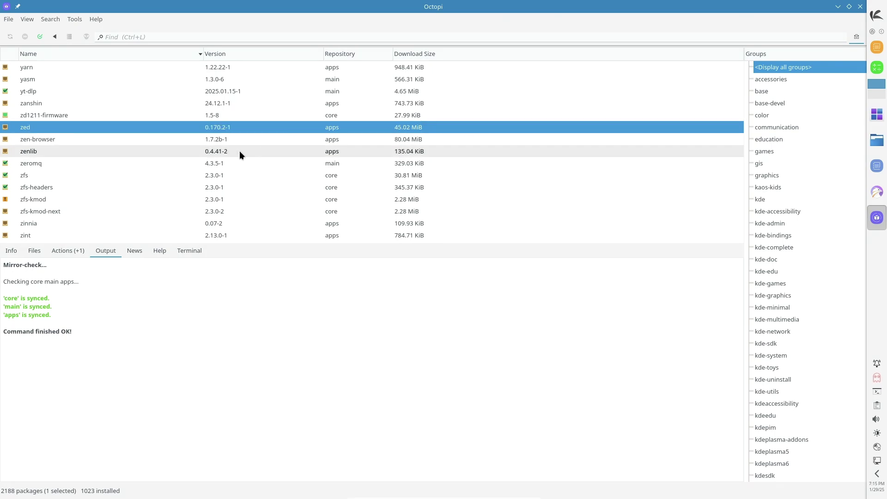
left_click(860, 7)
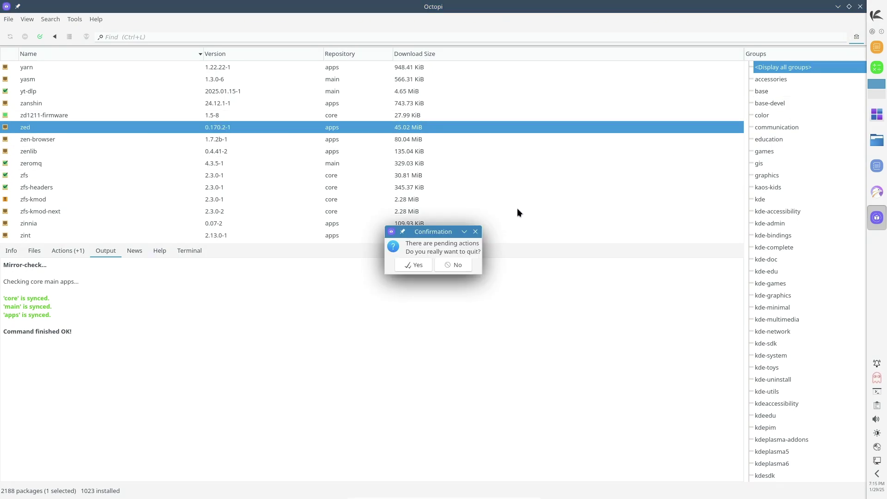
left_click(440, 265)
left_click(55, 251)
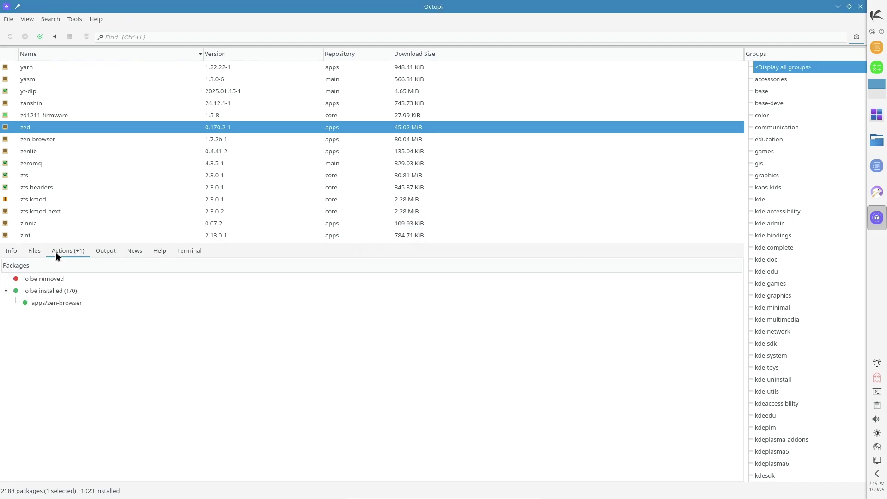
left_click(37, 253)
left_click(16, 251)
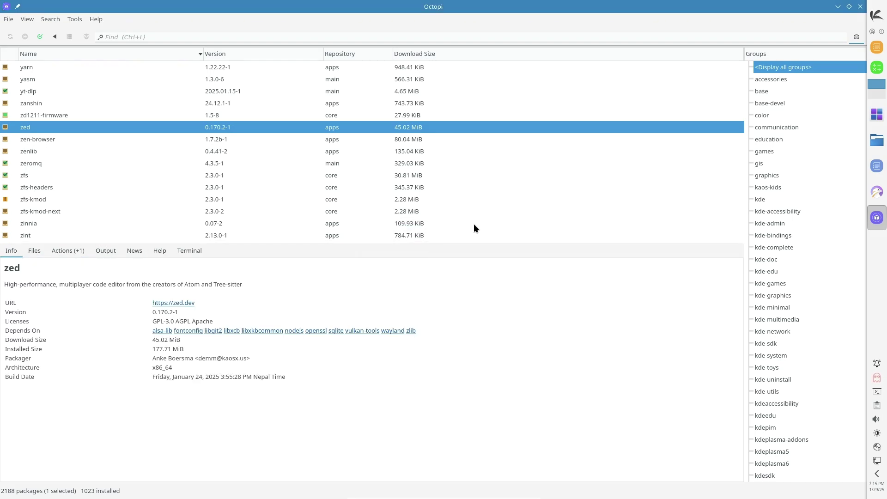
left_click(860, 6)
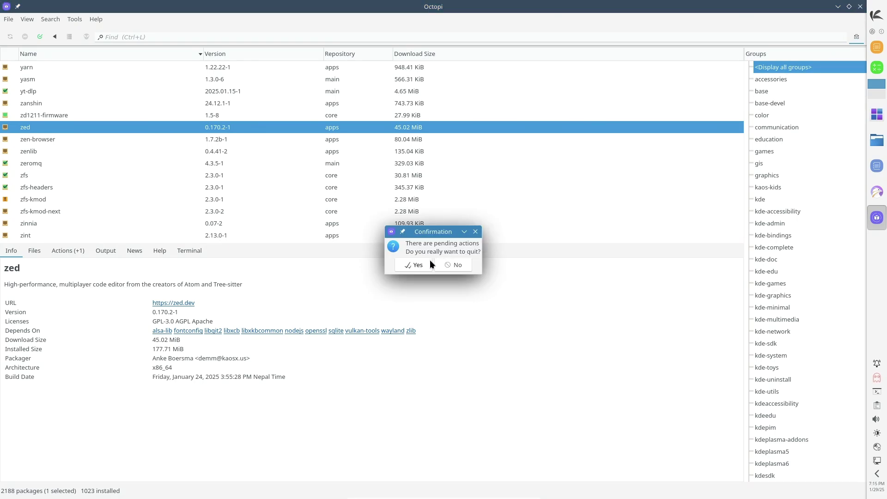